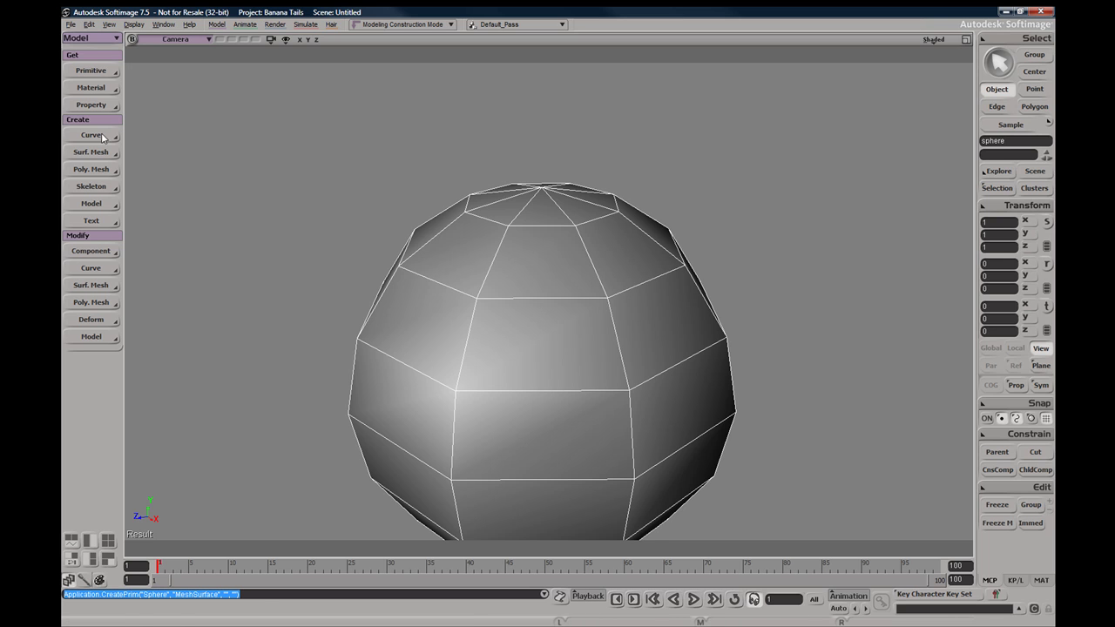
- Duplicate a horizontal edge in the ring near the top of the sphere and pull the new edge outward
left_click(96, 303)
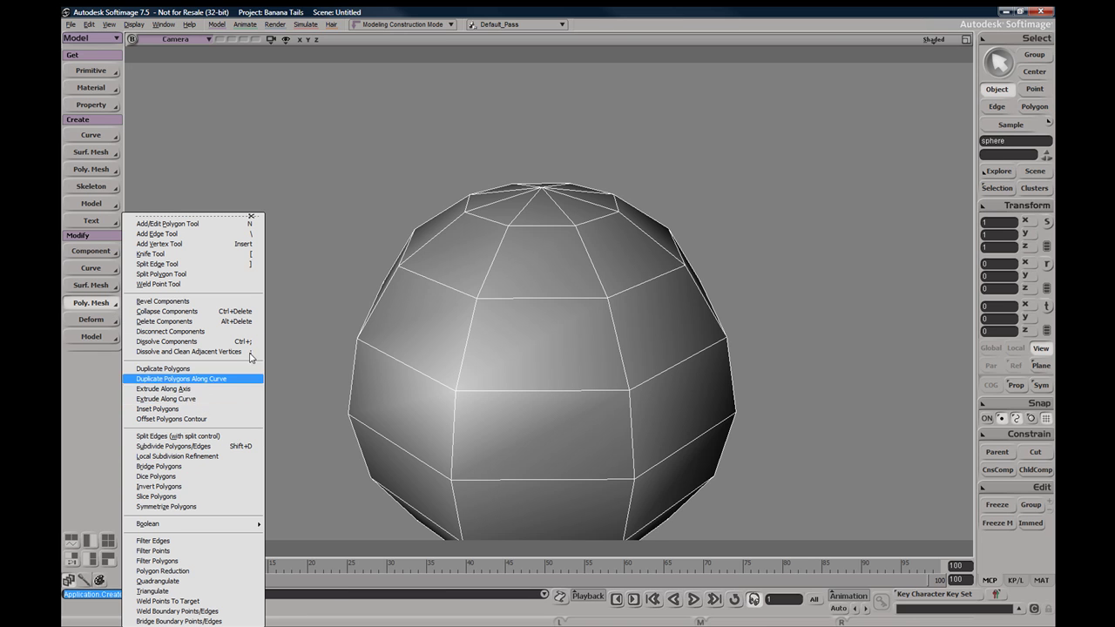
left_click(424, 233)
key("s")
right_click_drag(424, 233, 523, 294)
key("space")
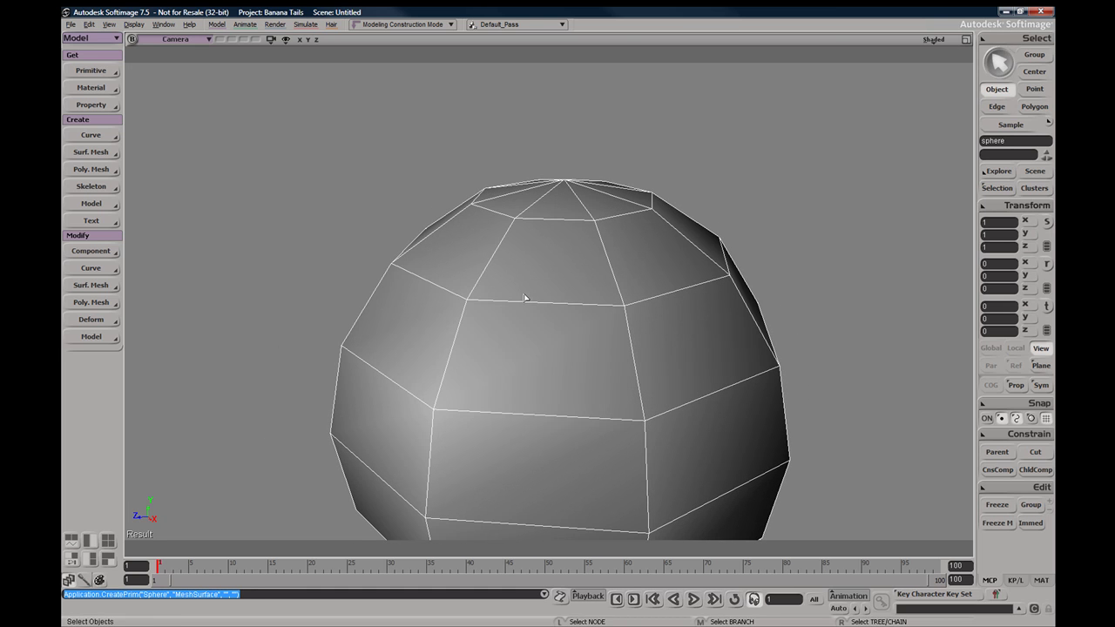
key("e")
left_click(558, 221)
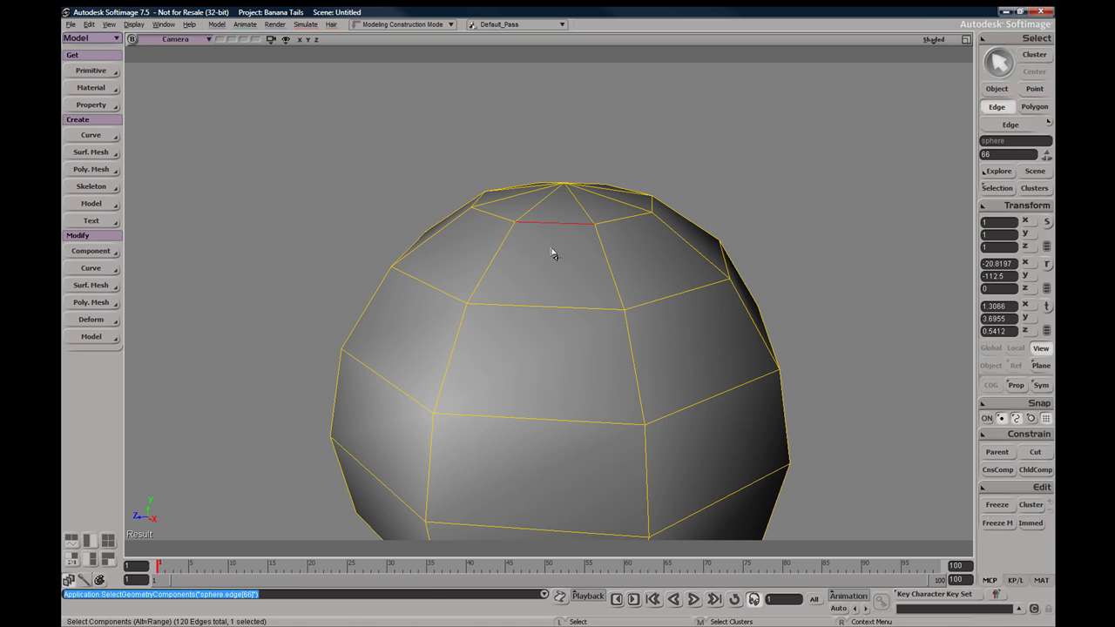
key("ctrl+d")
key("s")
right_click_drag(548, 259, 510, 249)
key("v")
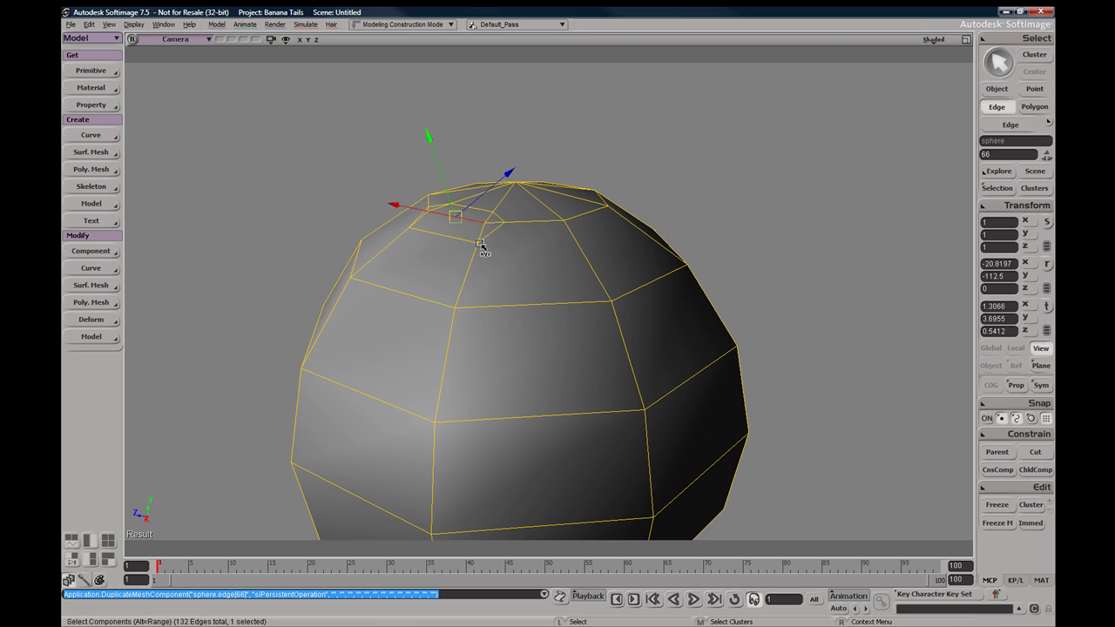
left_click_drag(455, 212, 473, 250)
- Duplicate the neighbouring polygon near the top of the sphere and move it away from the surface
key("space")
key("u")
left_click(532, 264)
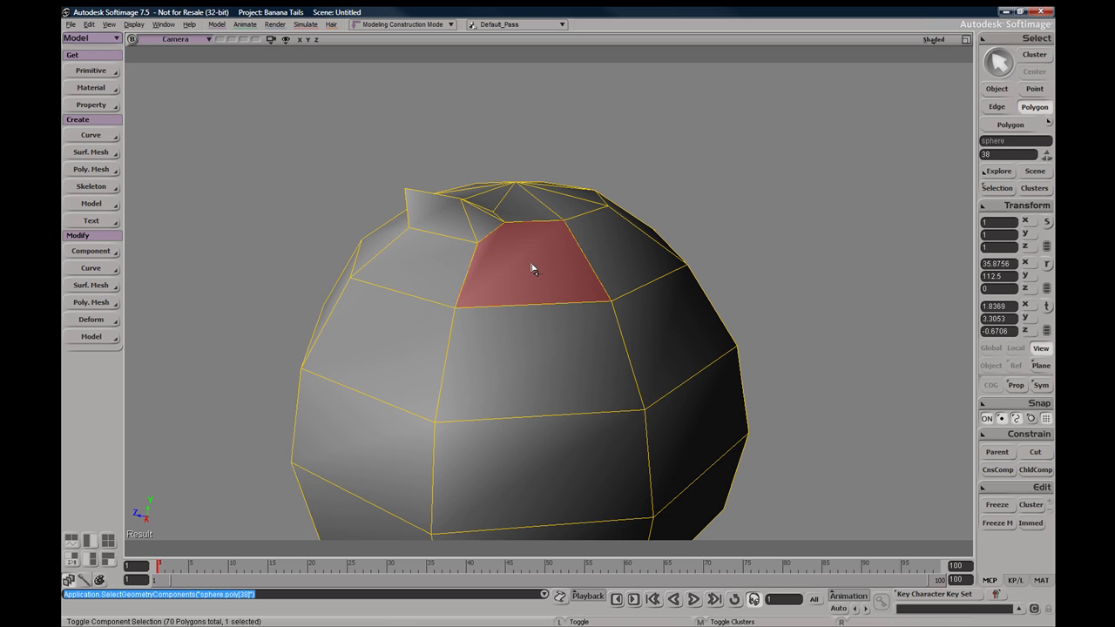
key("v")
key("s")
right_click_drag(592, 287, 622, 267)
left_click_drag(649, 249, 697, 209)
- Duplicate a point on the side of the sphere and highlight it with the Tweak Component tool
key("space")
key("t")
left_click(635, 418)
right_click_drag(635, 418, 599, 401)
key("ctrl+d")
key("s")
left_click_drag(495, 384, 531, 357)
key("space")
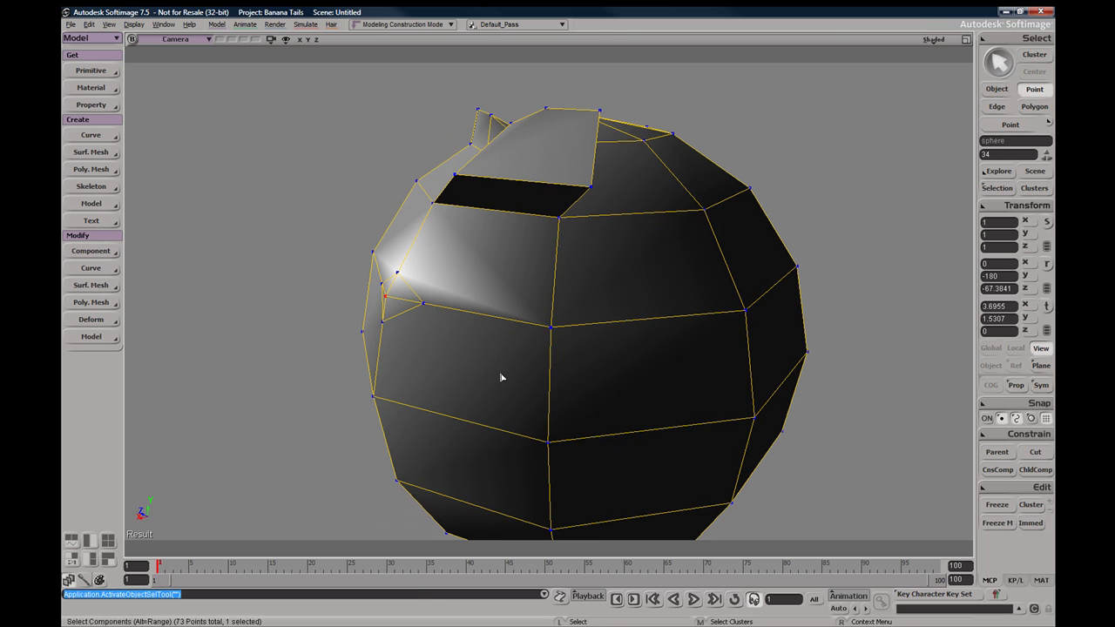
key("v")
key("space")
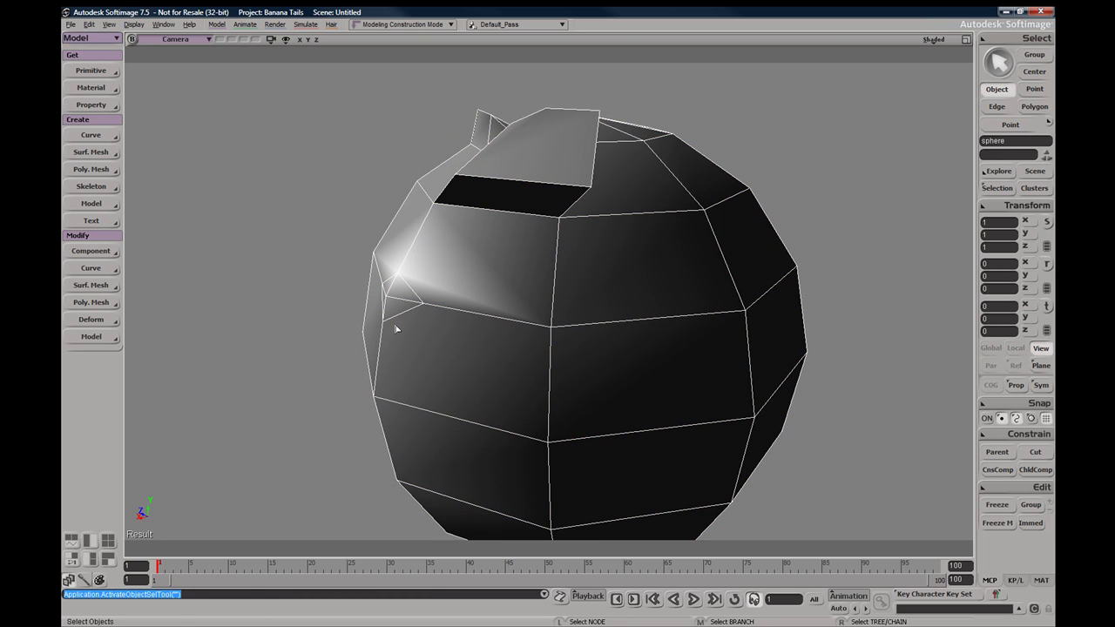
key("m")
key("s")
left_click_drag(387, 299, 415, 305)
right_click_drag(416, 305, 570, 312)
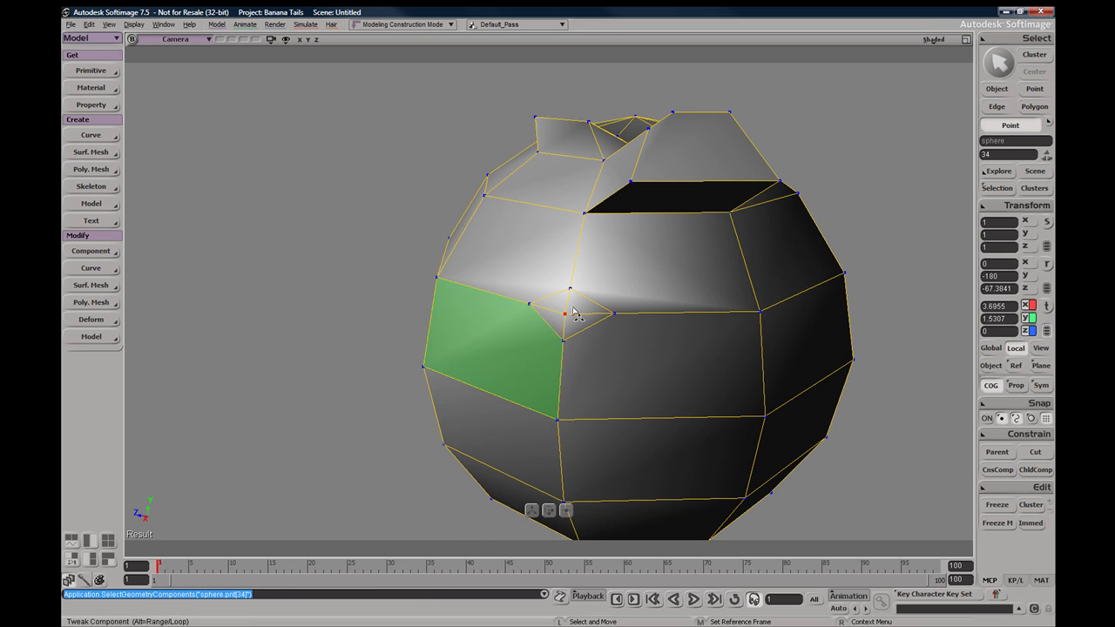
- Undo the edge, polygon and point duplications on the sphere and return to object selection
key("ctrl+z")
key("ctrl+z")
key("ctrl+z")
key("ctrl+z")
key("ctrl+z")
key("ctrl+z")
key("ctrl+z")
key("ctrl+z")
key("ctrl+z")
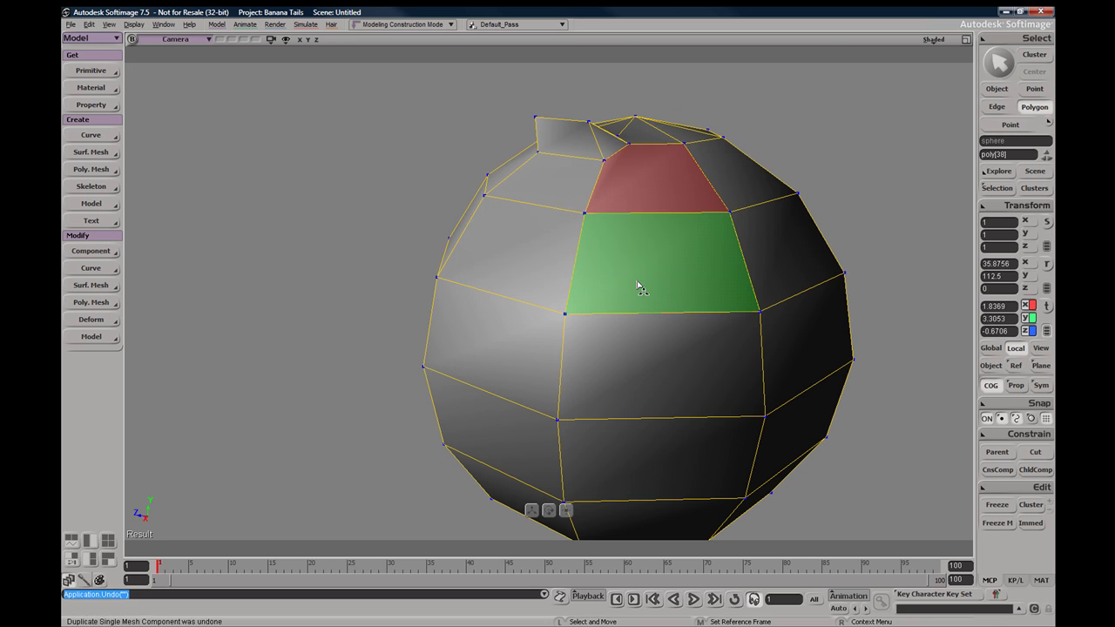
key("ctrl+z")
key("s")
middle_click_drag(615, 299, 611, 250)
right_click_drag(611, 250, 595, 234)
key("space")
left_click(627, 226)
key("s")
key("u")
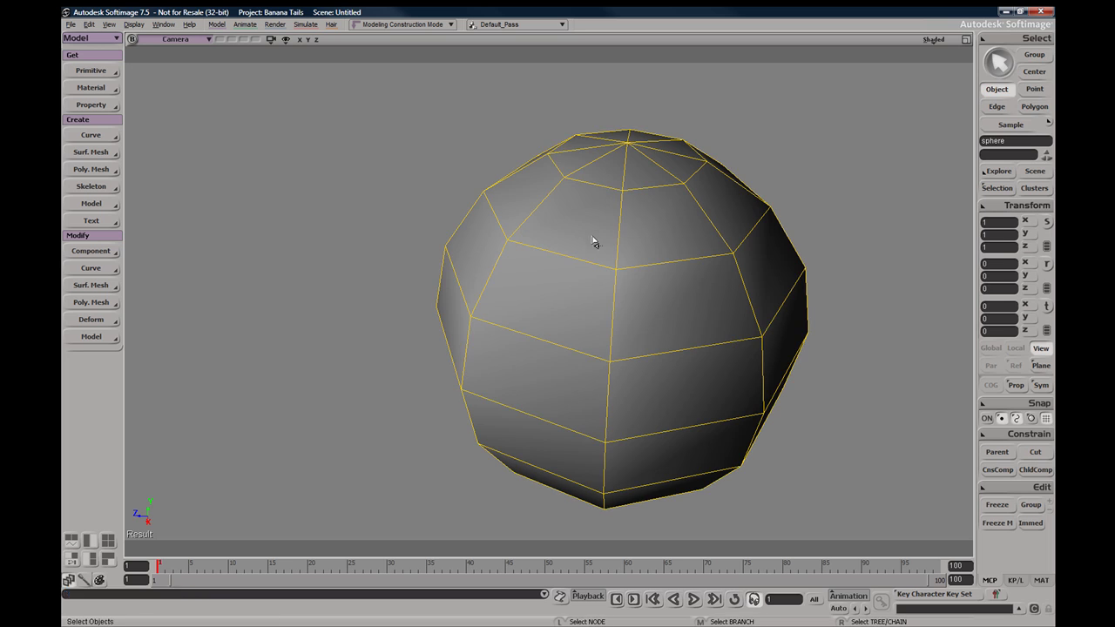
- Apply Extrude Along Axis to a two-by-two block of adjacent polygons on the side of the sphere
key("s")
right_click_drag(570, 293, 552, 268)
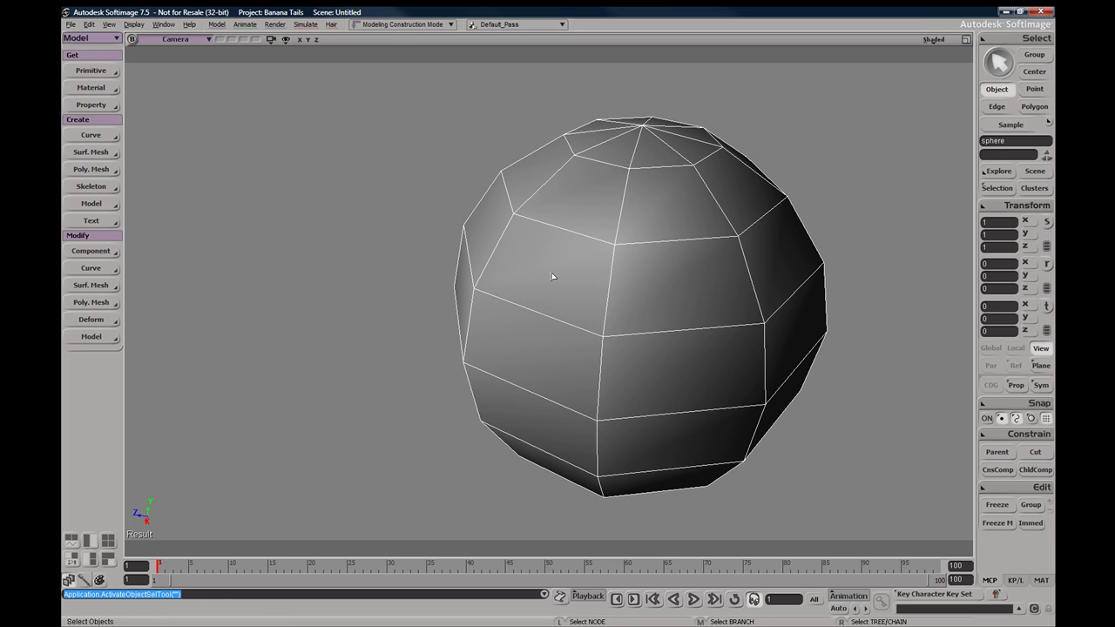
key("u")
left_click(553, 298)
mouse_move(544, 375)
left_mouse_down()
mouse_move(647, 305)
mouse_move(563, 328)
left_mouse_up()
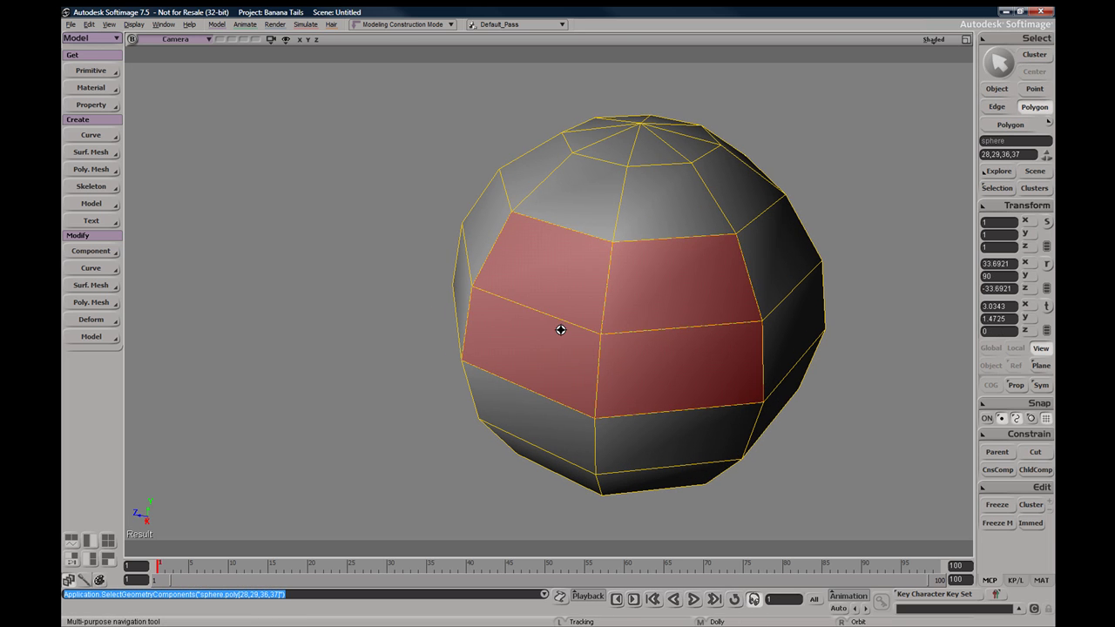
left_click(91, 304)
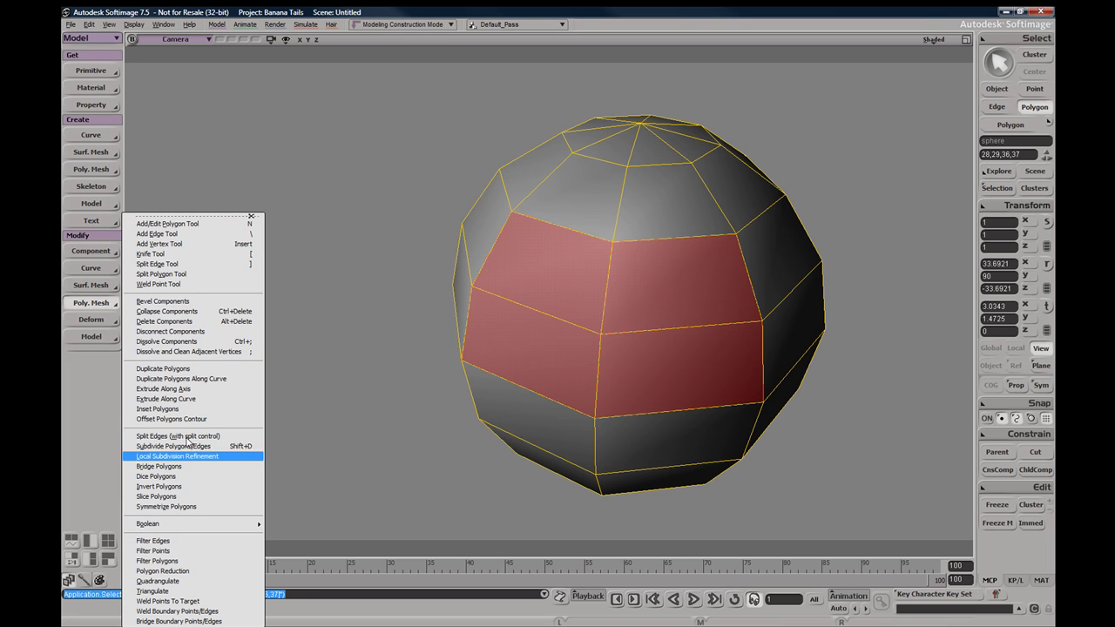
left_click(164, 388)
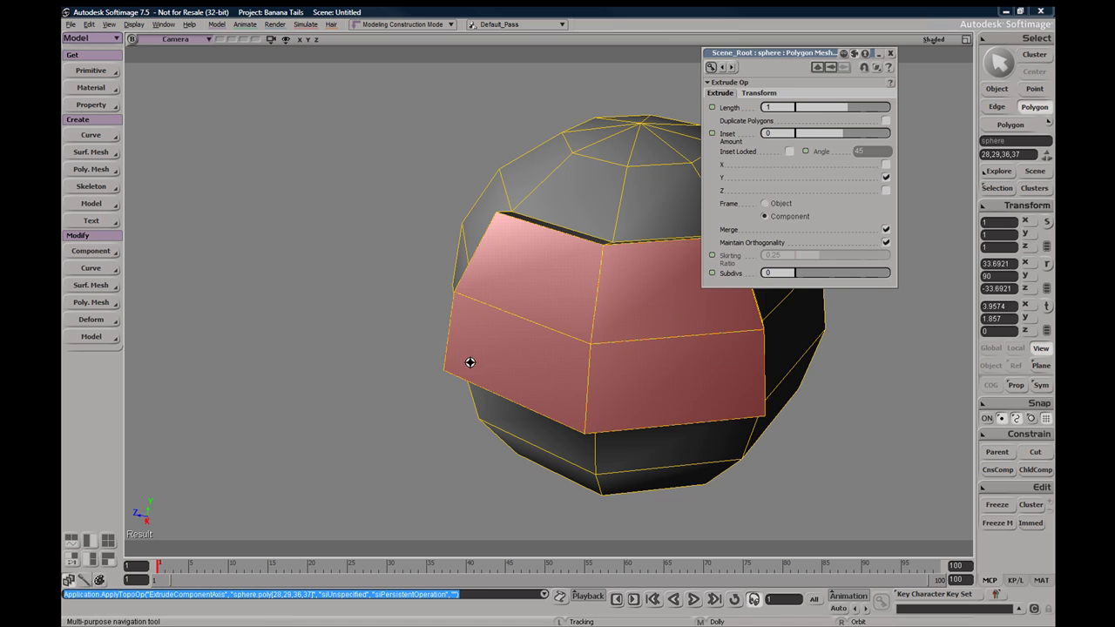
right_click_drag(468, 360, 418, 321)
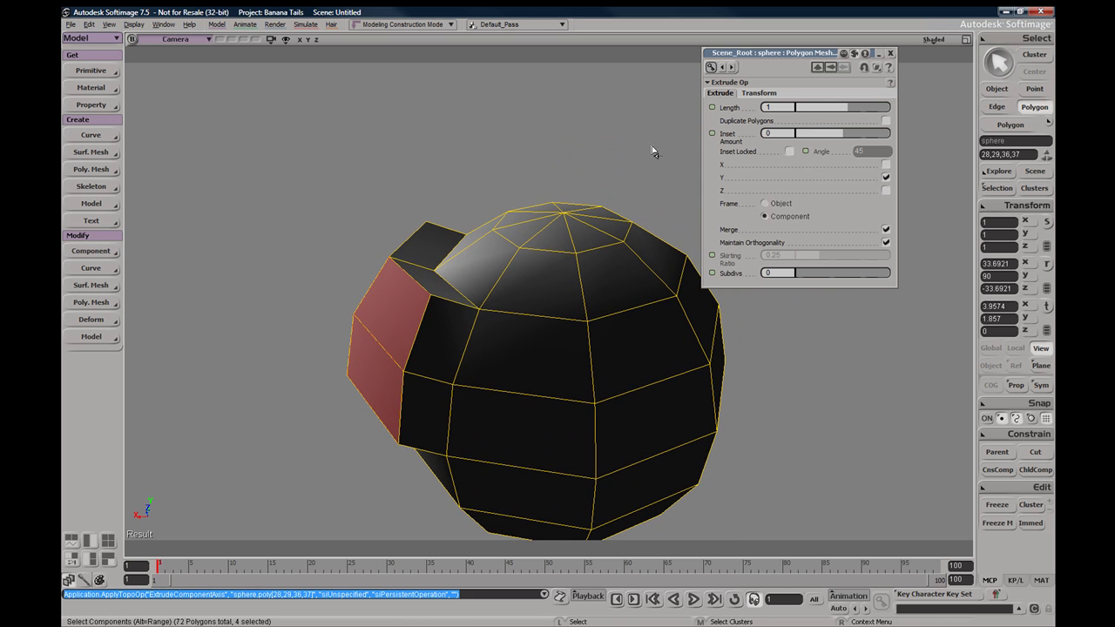
right_click_drag(416, 222, 461, 220)
middle_click_drag(461, 219, 470, 241)
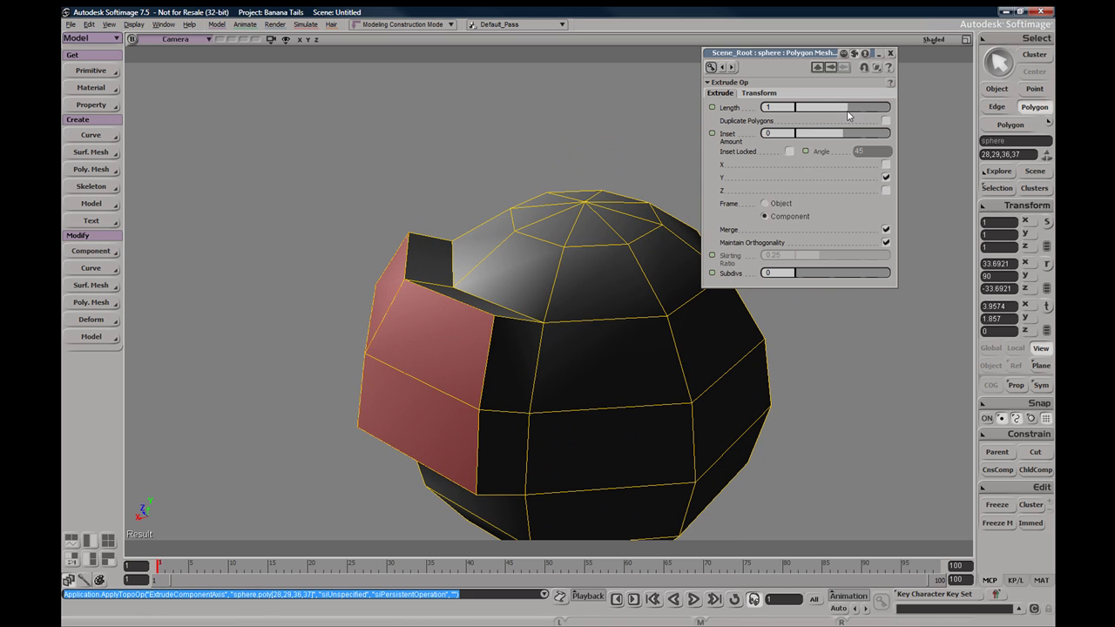
- Set the extrusion length to 4.465
left_click_drag(847, 110, 865, 110)
key("s")
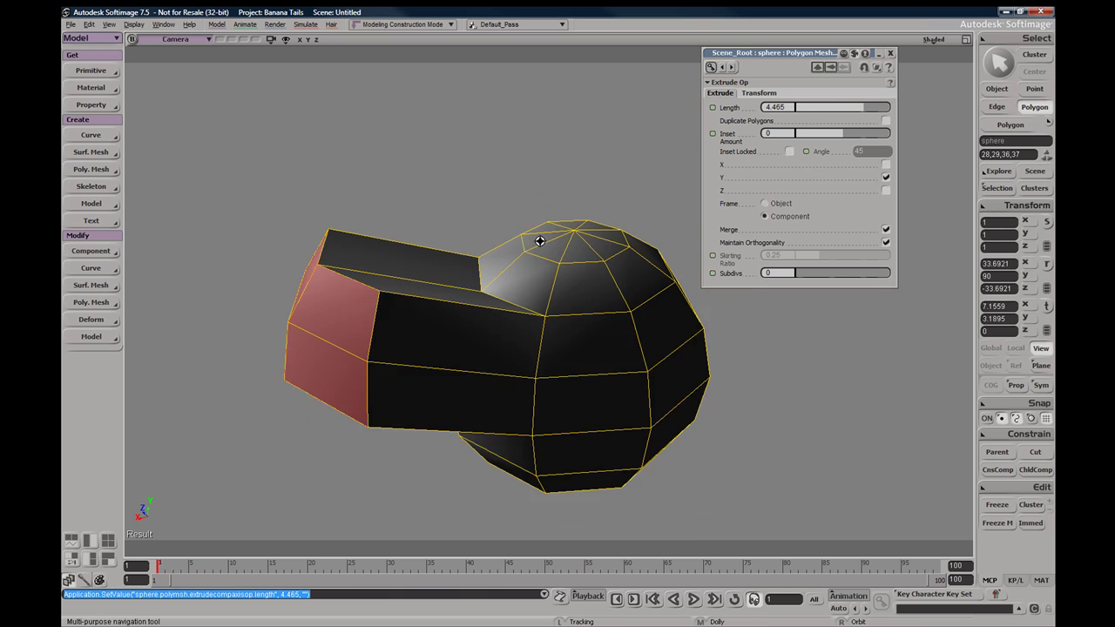
right_click_drag(540, 241, 496, 248)
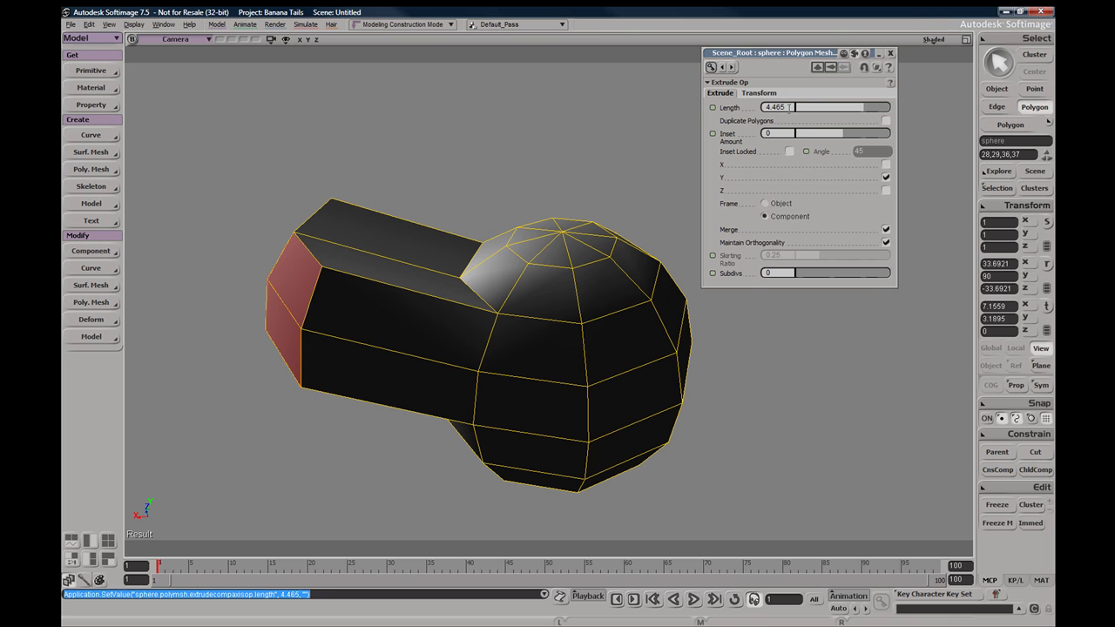
- Set the extrusion length to 0 and the inset amount to 0.698
type("0")
key("Return")
right_click_drag(601, 287, 478, 315)
right_click_drag(534, 236, 515, 277)
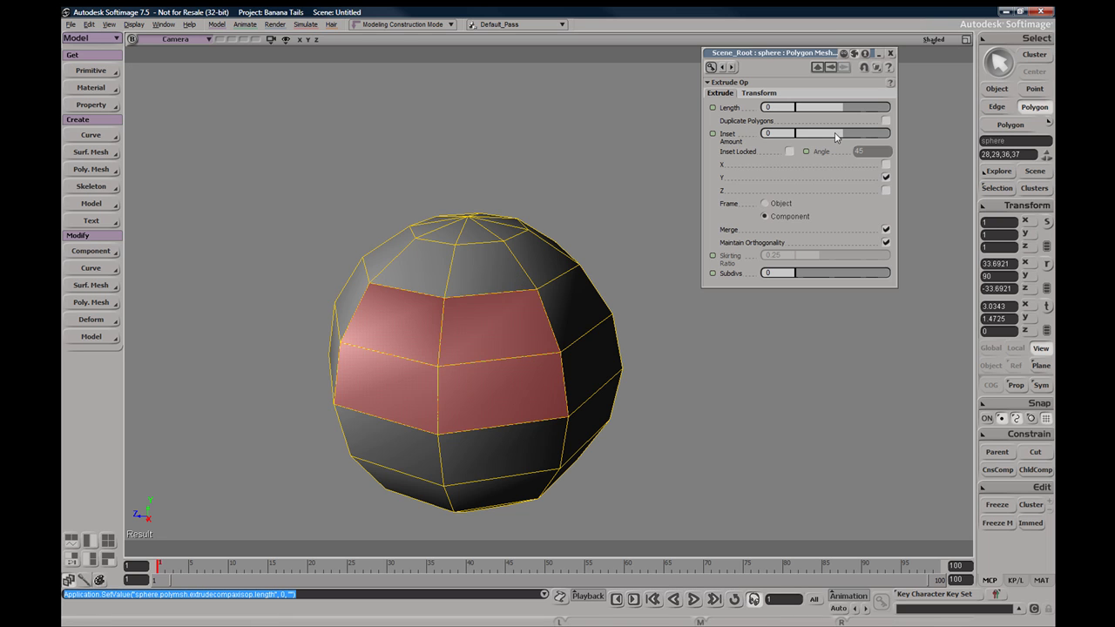
left_click_drag(844, 137, 875, 137)
right_click_drag(410, 217, 445, 304)
right_click_drag(444, 369, 404, 327)
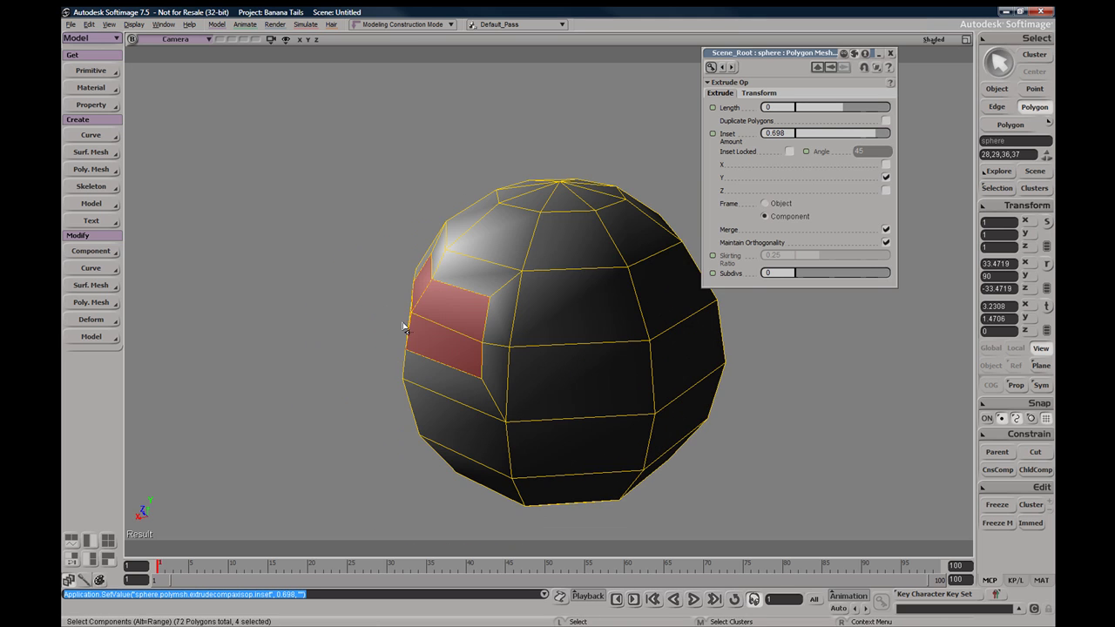
right_click_drag(453, 244, 505, 245)
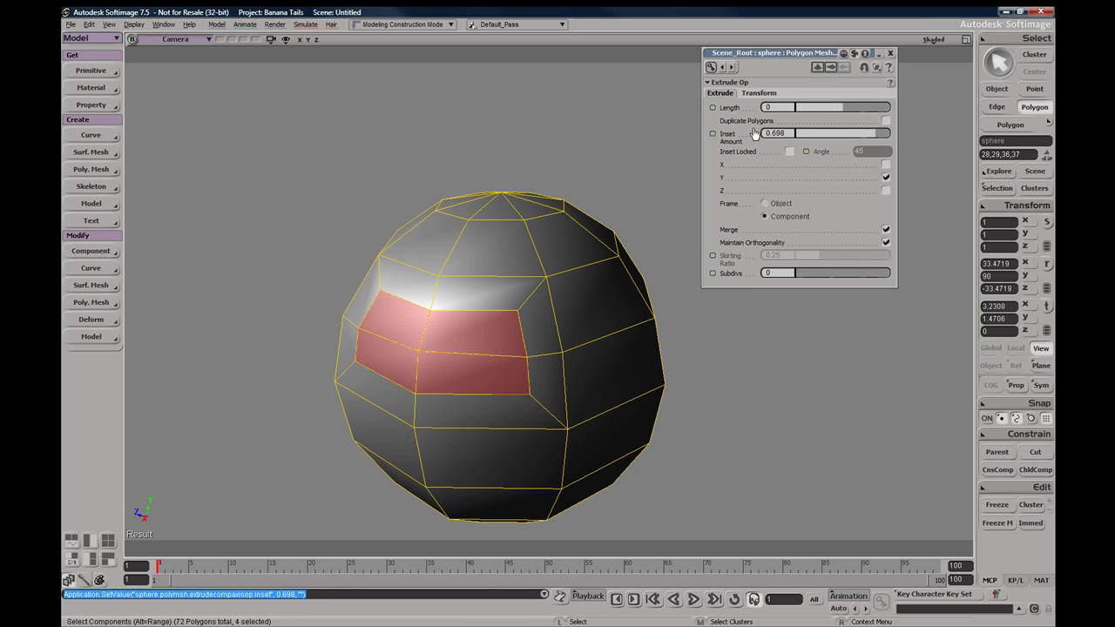
right_click_drag(573, 248, 514, 249)
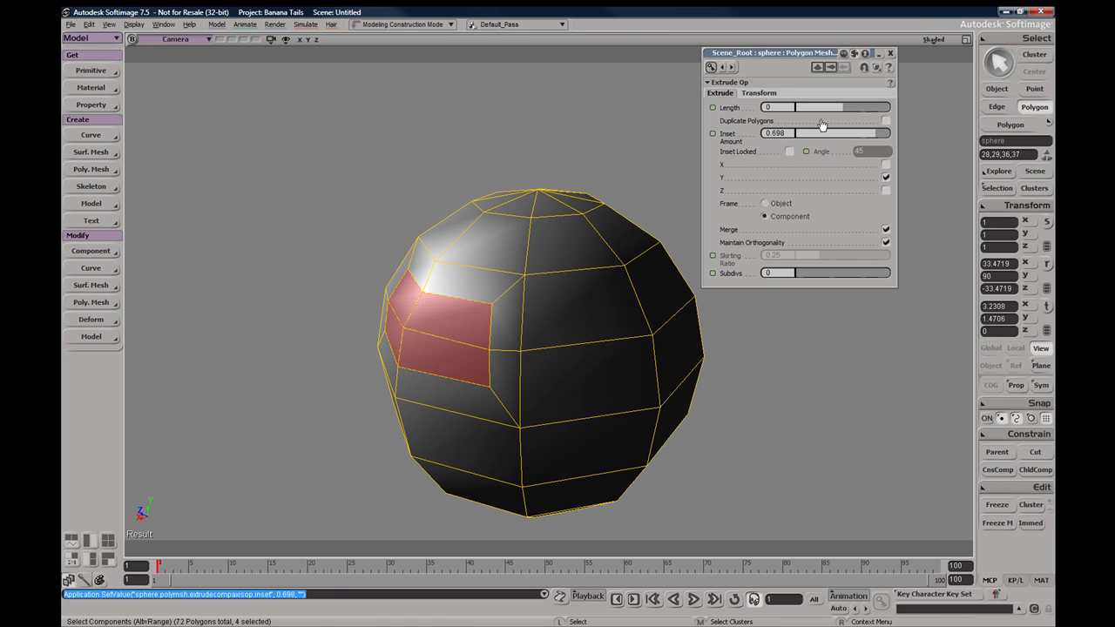
- Set the extrusion length to 6.604 and the inset amount to 0.761
left_click_drag(859, 135, 881, 107)
left_click_drag(847, 134, 884, 134)
key("s")
right_click_drag(551, 235, 670, 142)
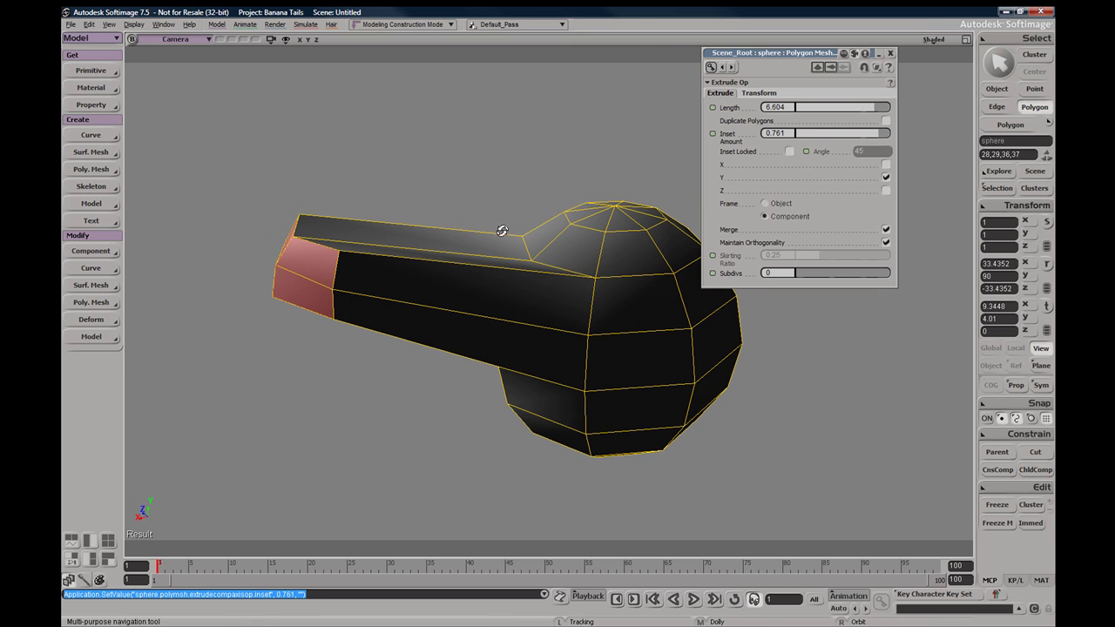
right_click_drag(502, 230, 549, 211)
- Enable Duplicate Polygons for the extrusion so that the extruded polygons detach from the sphere
left_click(885, 120)
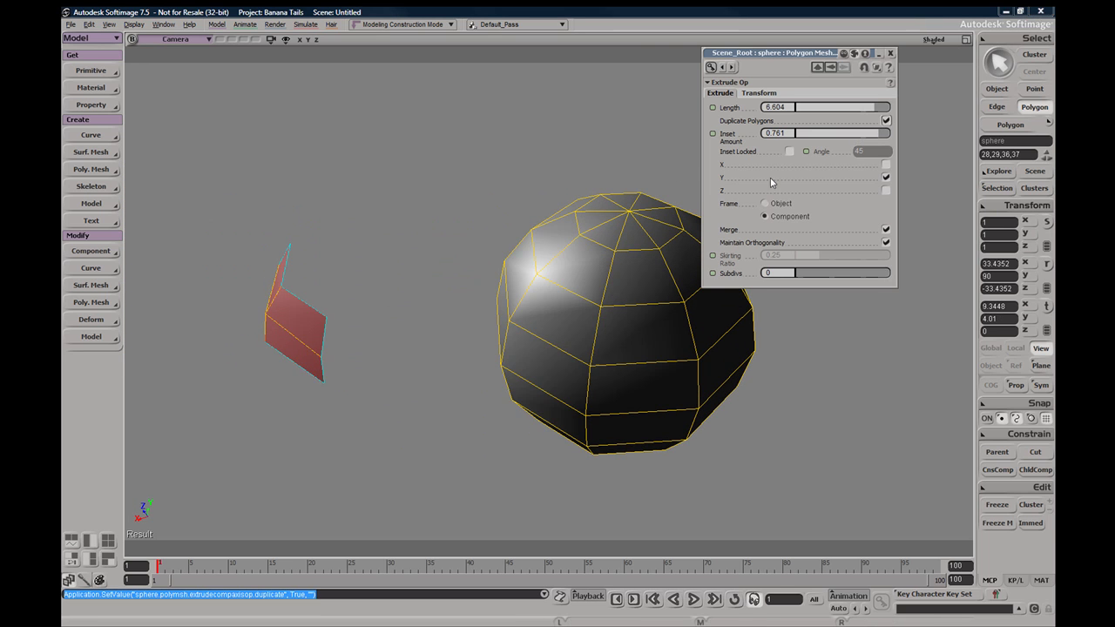
right_click_drag(305, 291, 429, 309)
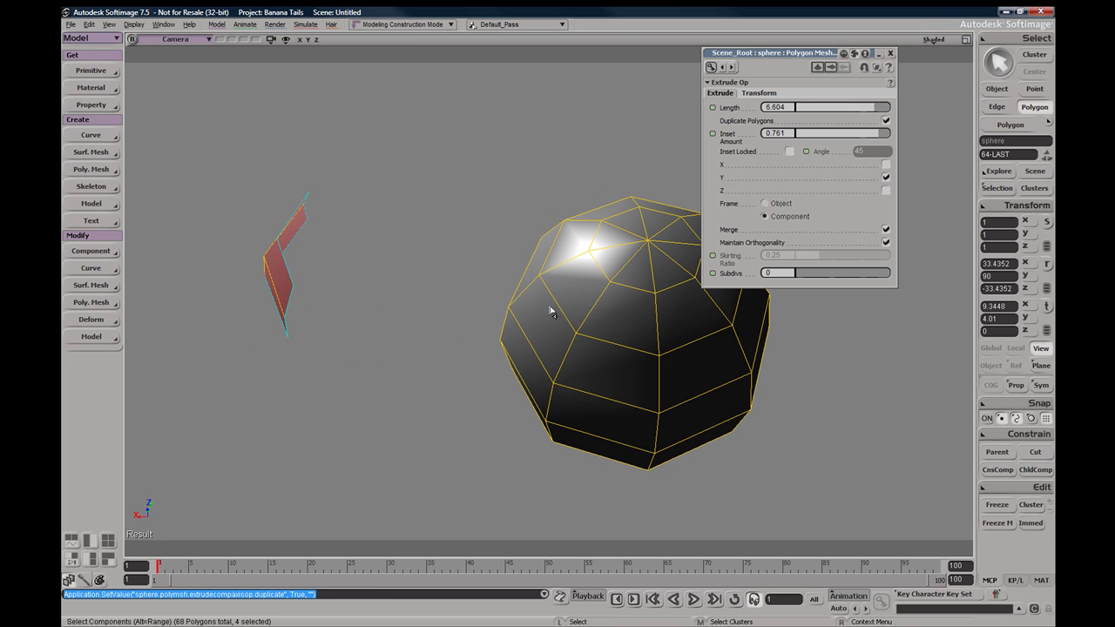
right_click_drag(304, 259, 403, 261)
- Set the extrusion's subdivisions to 6
left_click_drag(800, 276, 857, 276)
right_click_drag(383, 301, 359, 326)
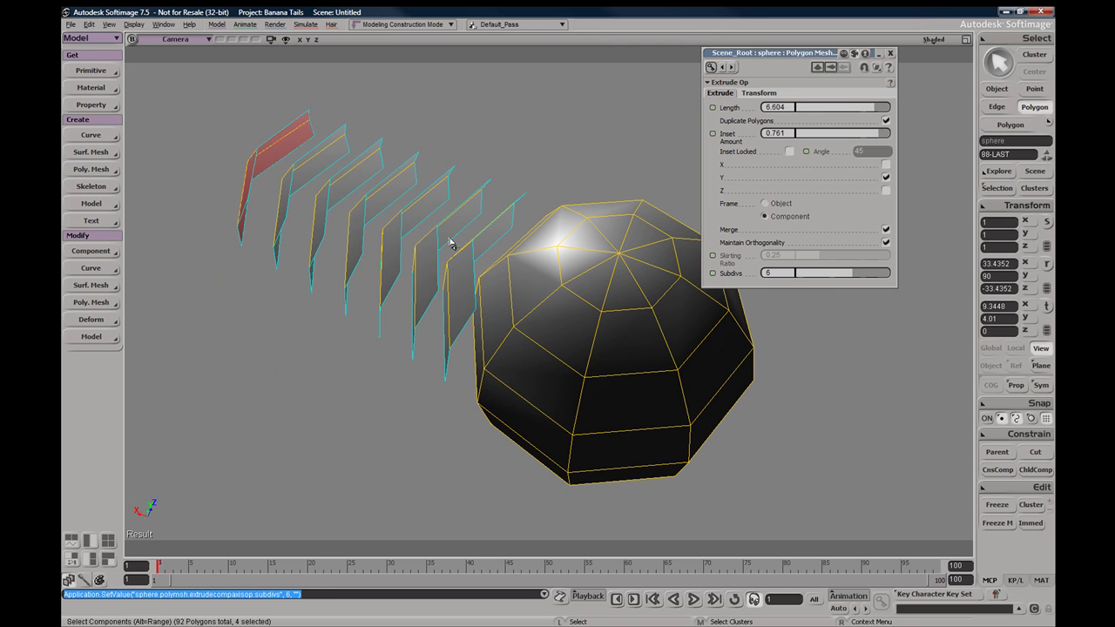
right_click_drag(435, 217, 414, 281)
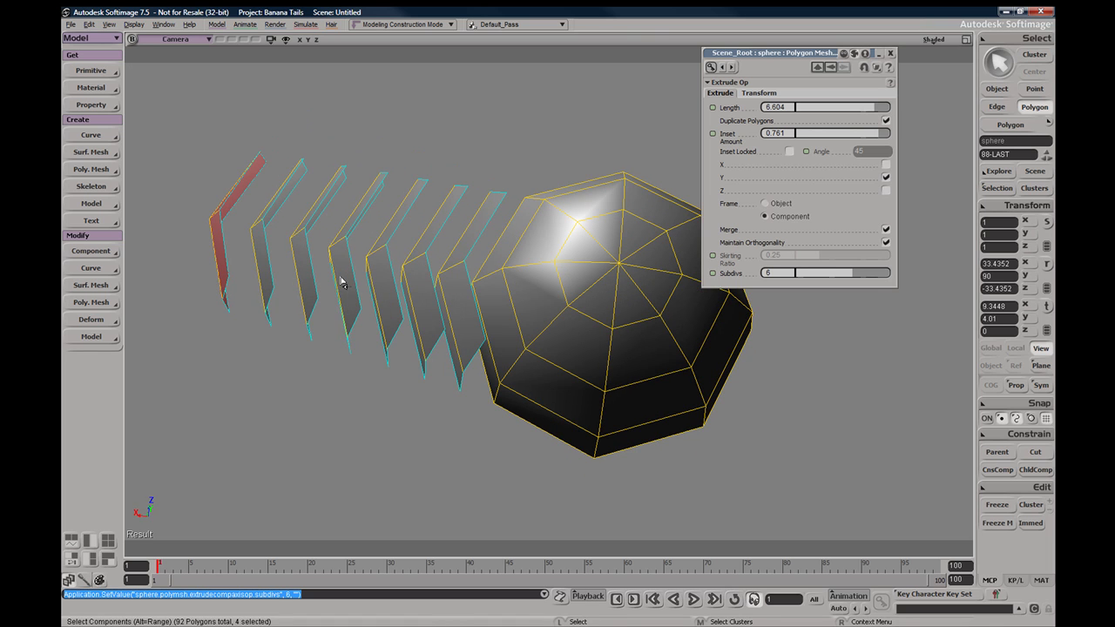
left_click_drag(402, 278, 406, 275)
- Set the extrusion's subdivisions back to 0 and inspect the single set of duplicated polygons
left_click_drag(843, 273, 767, 273)
right_click_drag(397, 249, 468, 209)
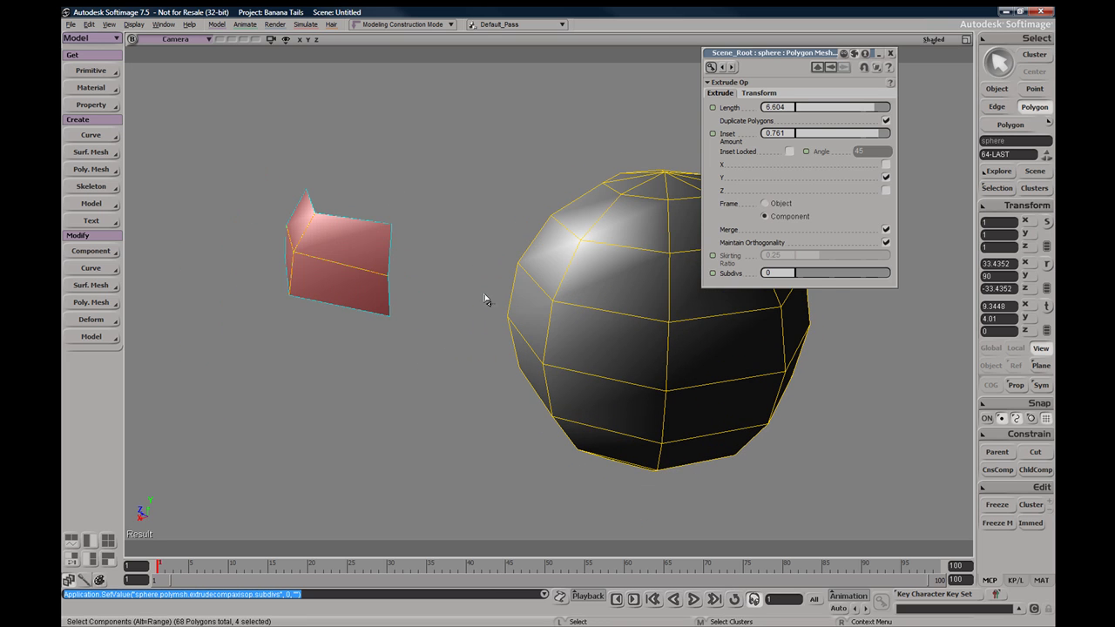
key("s")
right_click_drag(461, 284, 549, 279)
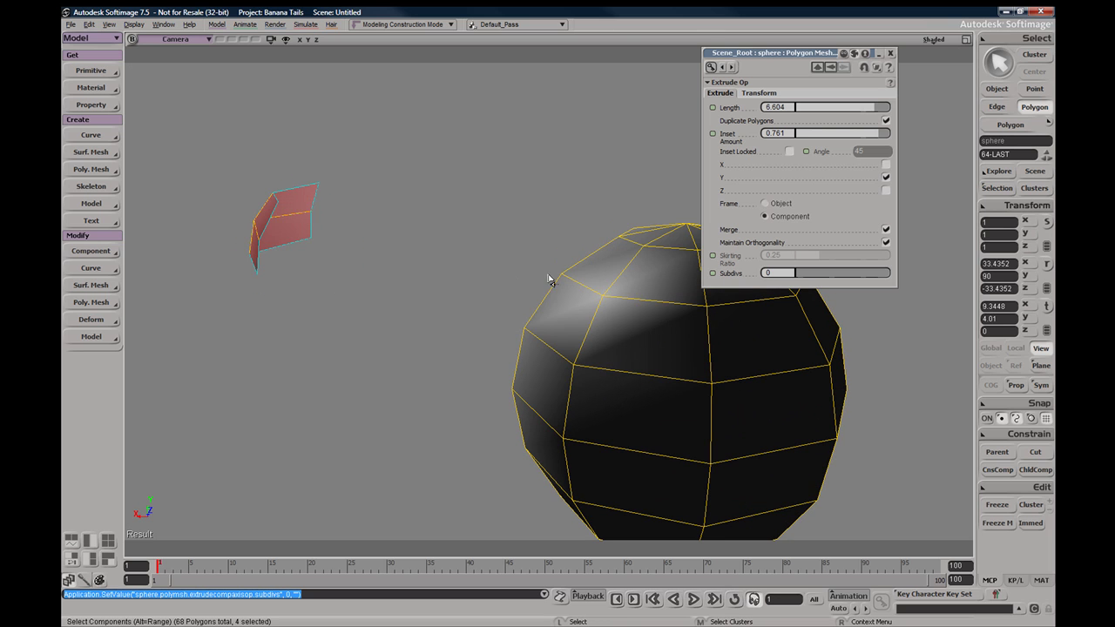
key("s")
mouse_move(449, 231)
left_mouse_down()
mouse_move(406, 227)
mouse_move(431, 225)
left_mouse_up()
key("s")
right_click_drag(509, 244, 392, 226)
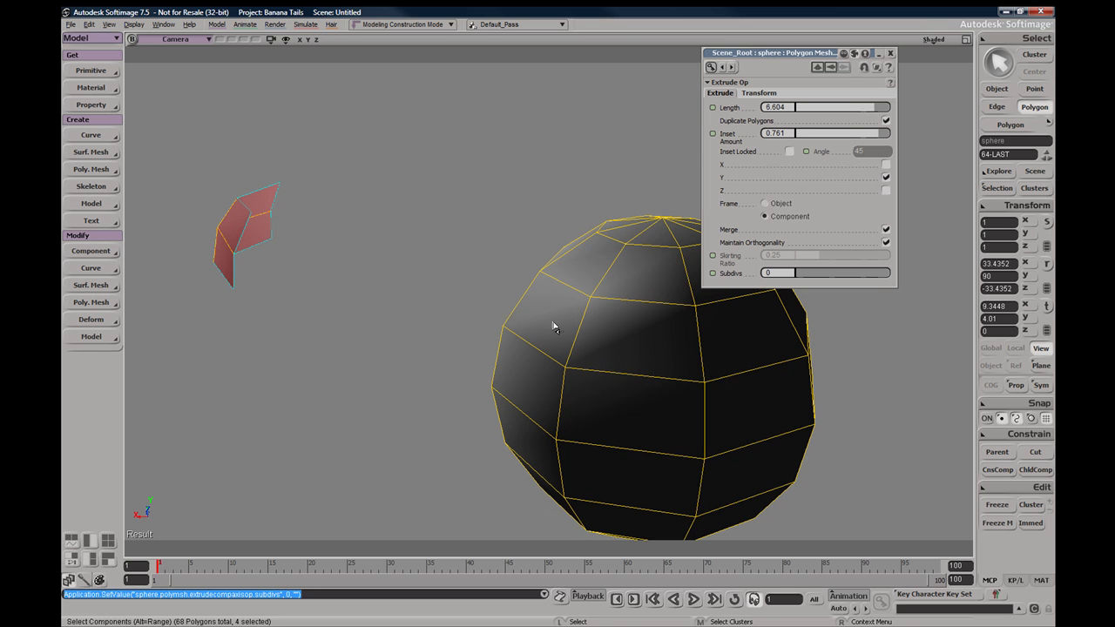
right_click_drag(552, 323, 709, 243)
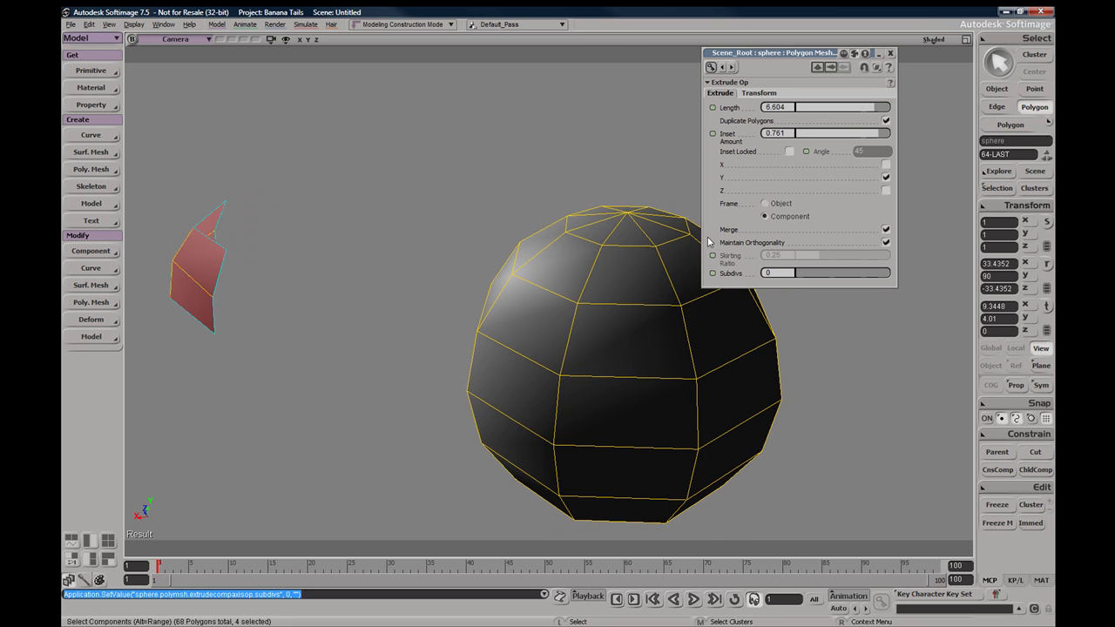
- Switch the extrusion's reference frame to Object and disable Duplicate Polygons
left_click(765, 204)
right_click_drag(560, 231, 806, 137)
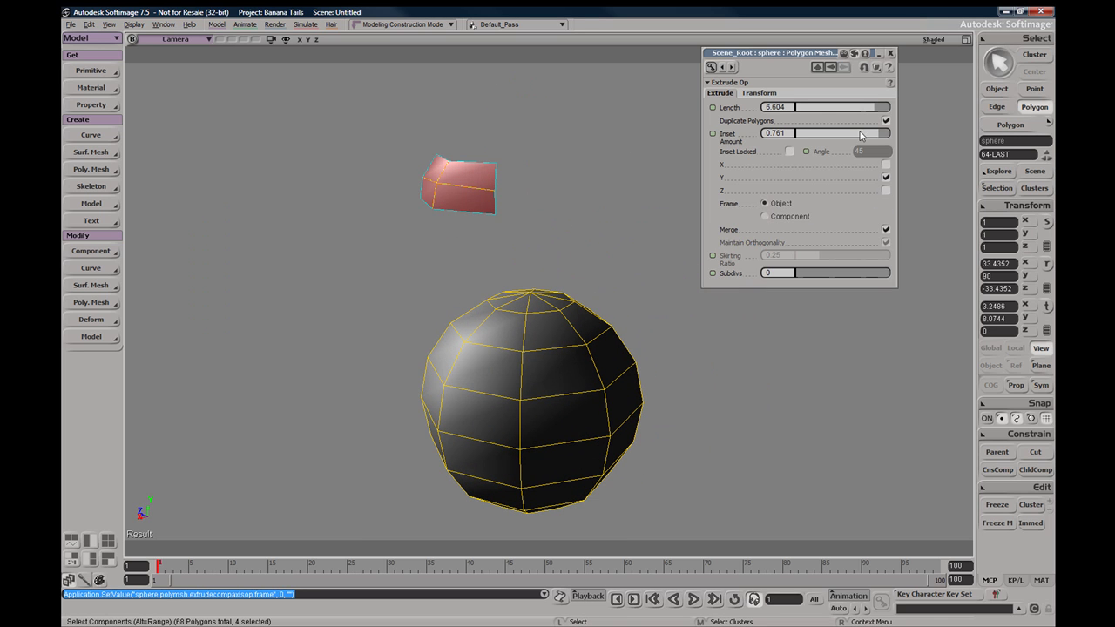
left_click(885, 121)
right_click_drag(498, 281, 480, 224)
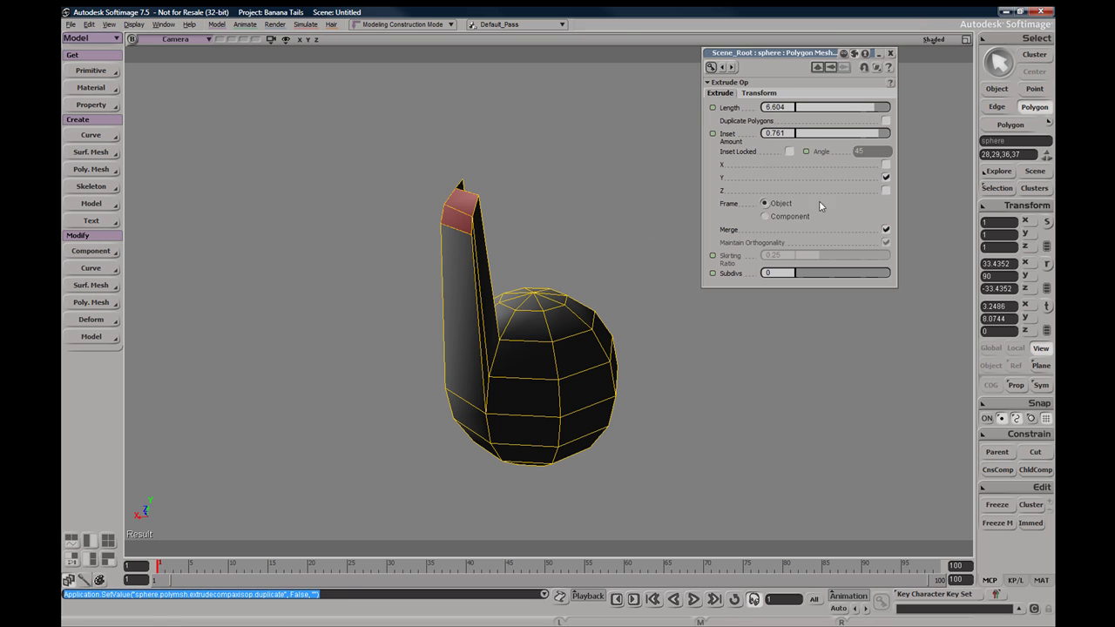
- Set the extrusion's reference frame to Component and enable the Z axis in addition to Y
left_click(766, 217)
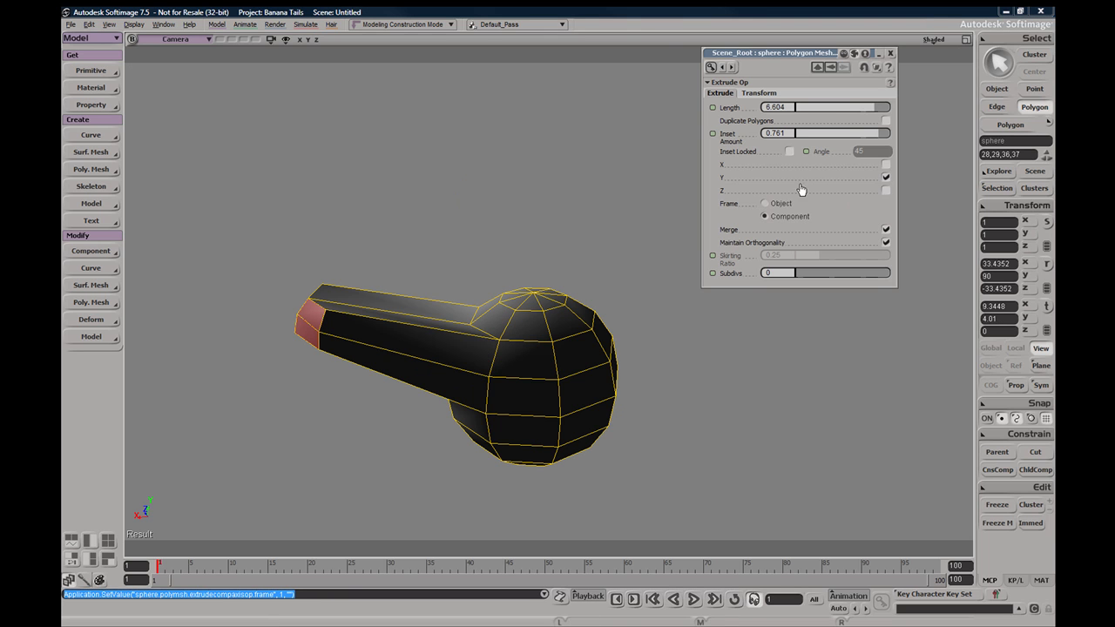
left_click(886, 192)
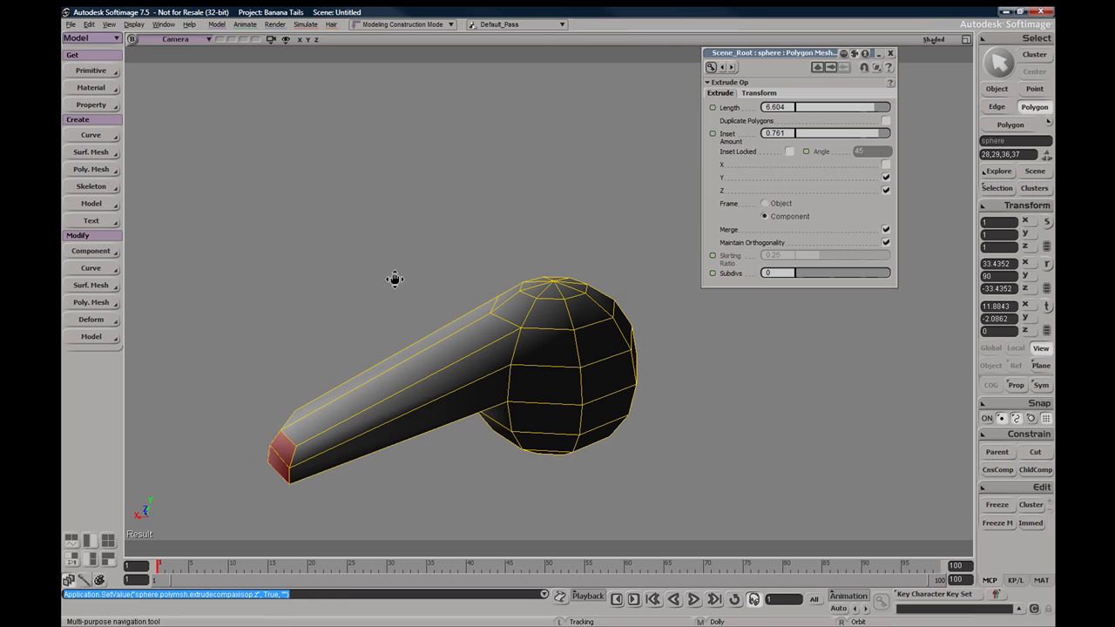
- Disable the Y and Z axes of the extrusion in the Component reference frame
right_click_drag(391, 279, 555, 231)
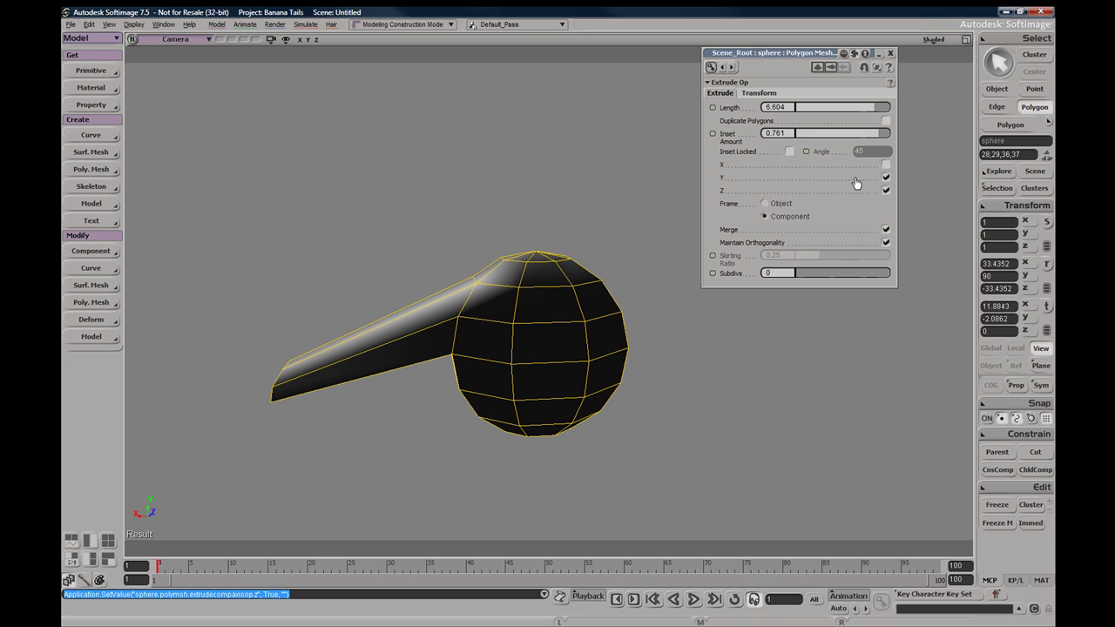
left_click(886, 178)
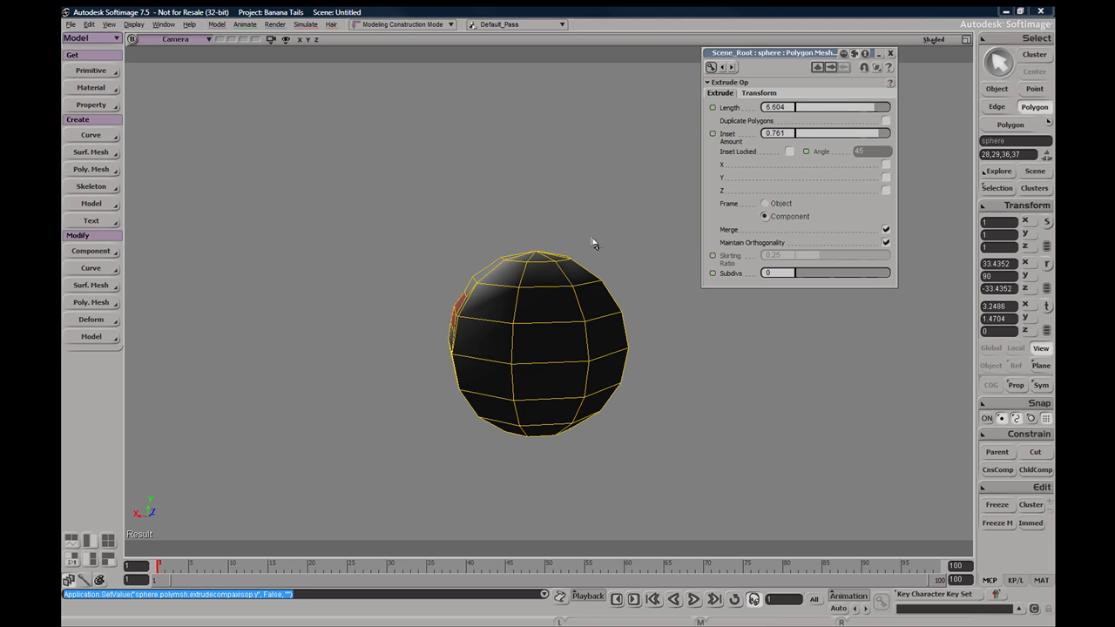
mouse_move(594, 245)
right_mouse_down()
mouse_move(610, 249)
mouse_move(600, 248)
right_mouse_up()
middle_click_drag(599, 248, 591, 343)
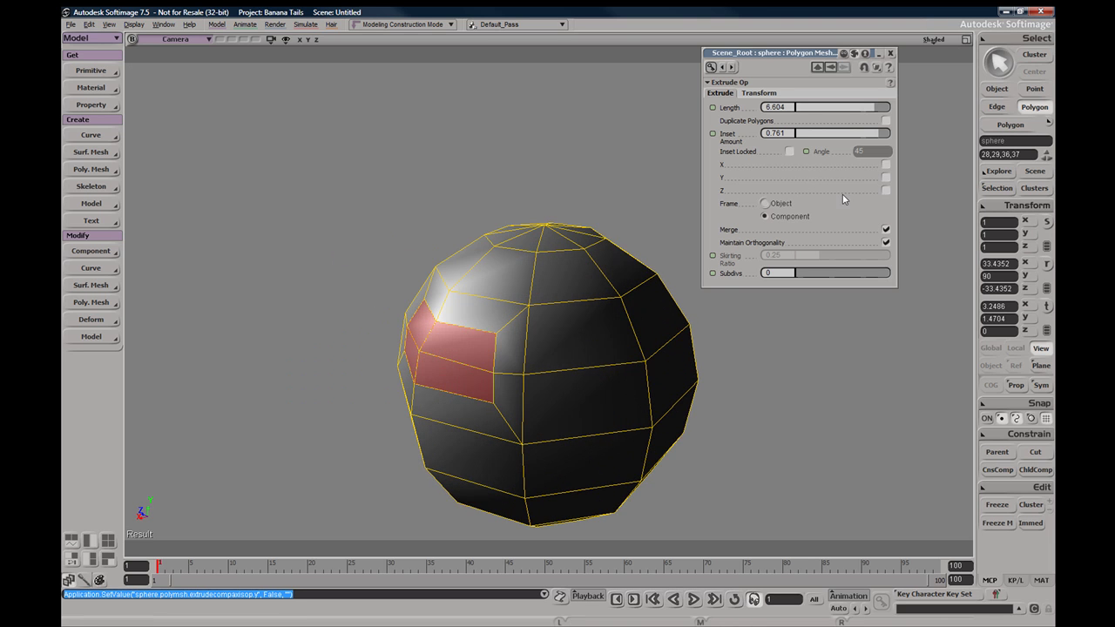
- Try extruding along the X axis and switch that axis off again
left_click(885, 165)
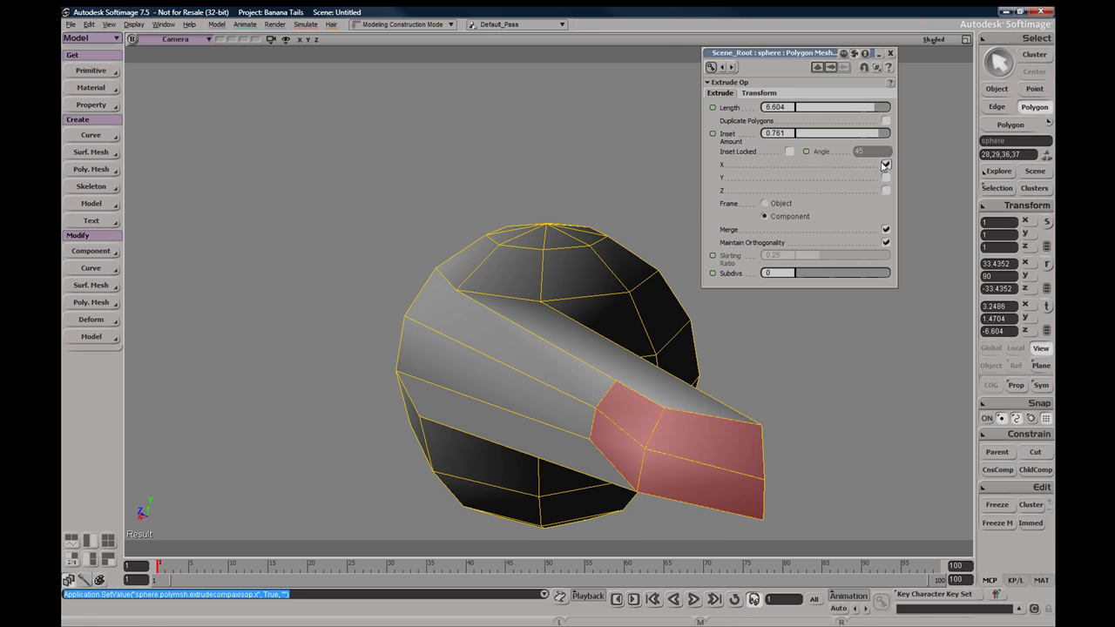
left_click(886, 164)
right_click_drag(492, 217, 548, 258)
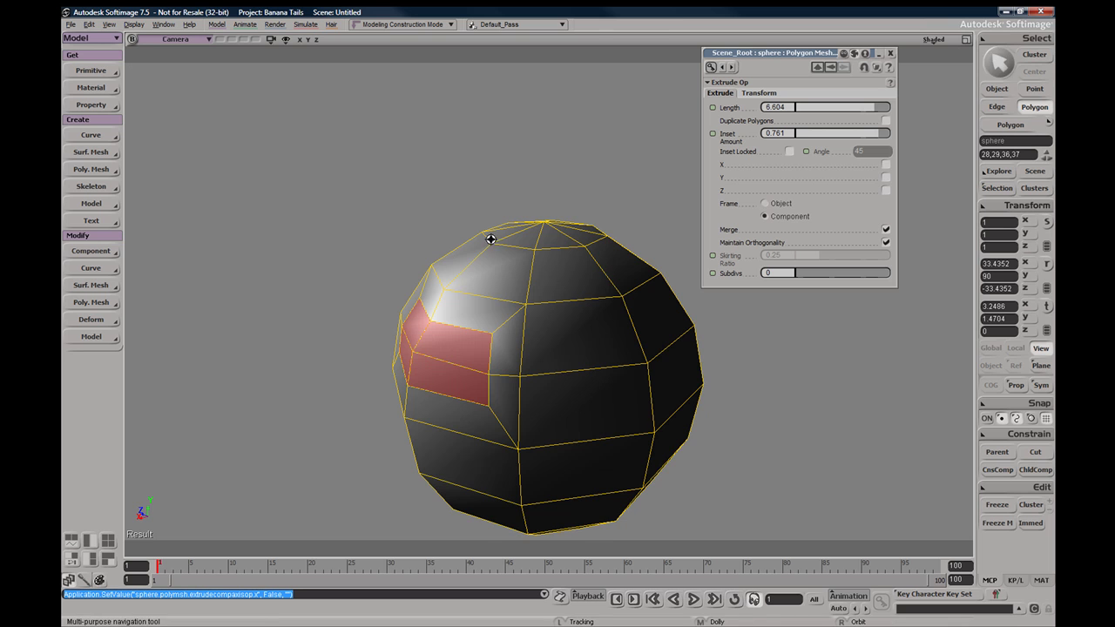
- Turn off Merge so the inset polygons are extruded separately
right_click_drag(490, 236, 497, 267)
right_click_drag(517, 359, 518, 332)
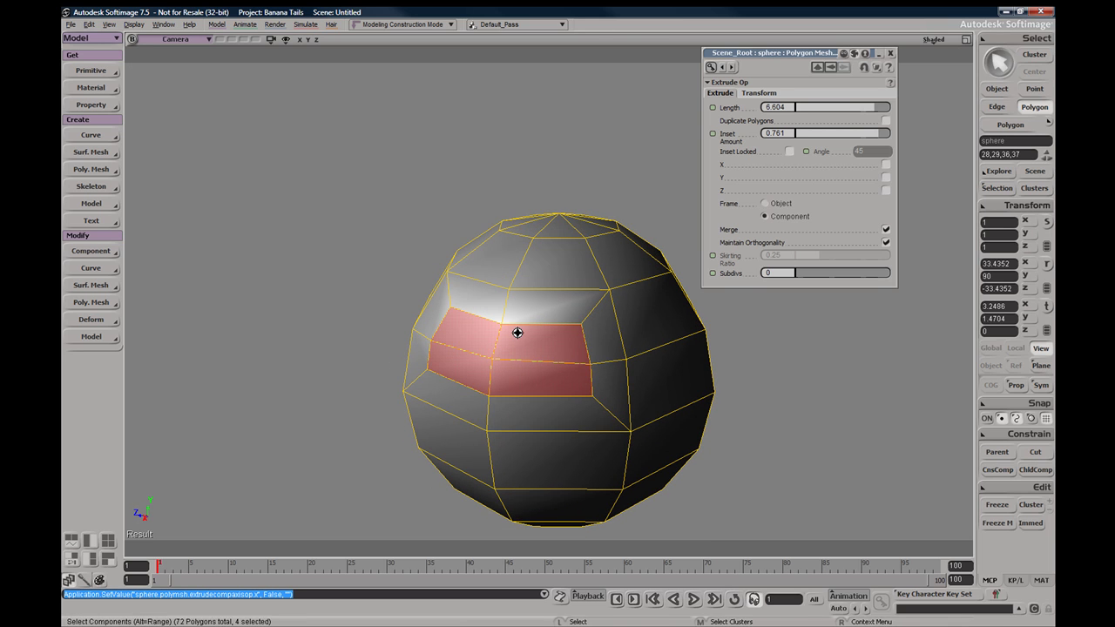
middle_click_drag(517, 333, 521, 373)
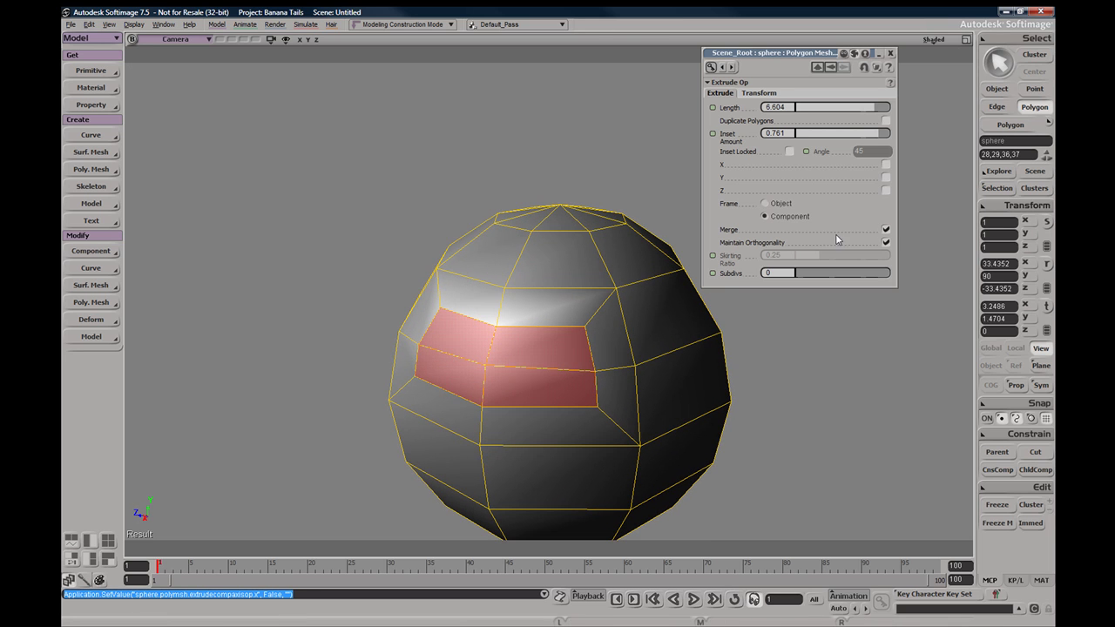
left_click(886, 229)
right_click_drag(585, 309, 654, 195)
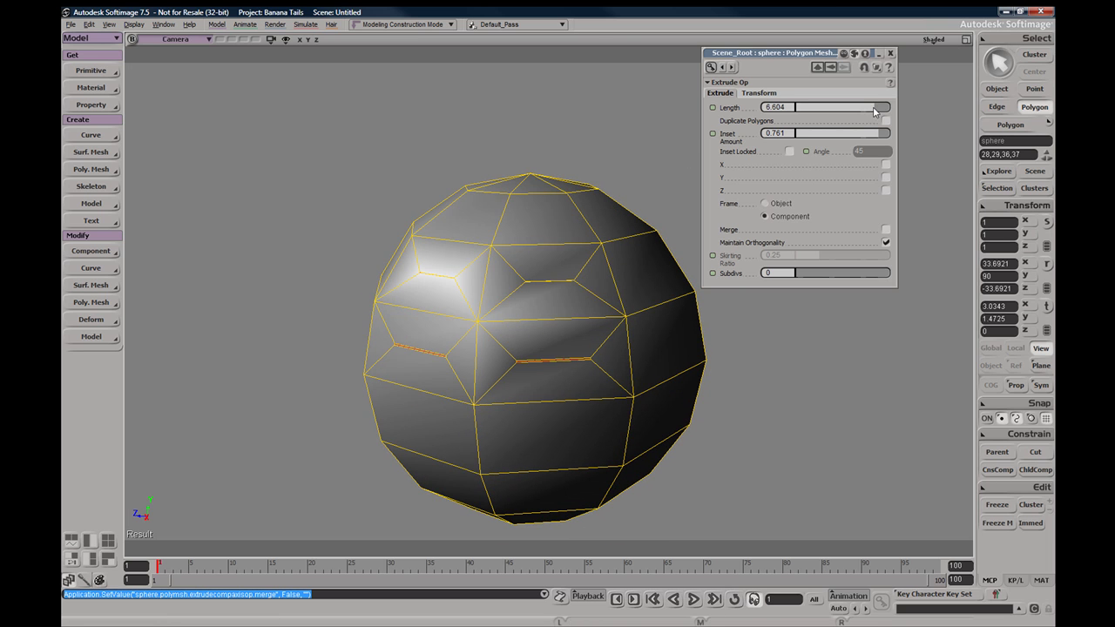
- Enable the Y axis of the extrusion and turn Merge back on
left_click(886, 177)
right_click_drag(473, 276, 508, 228)
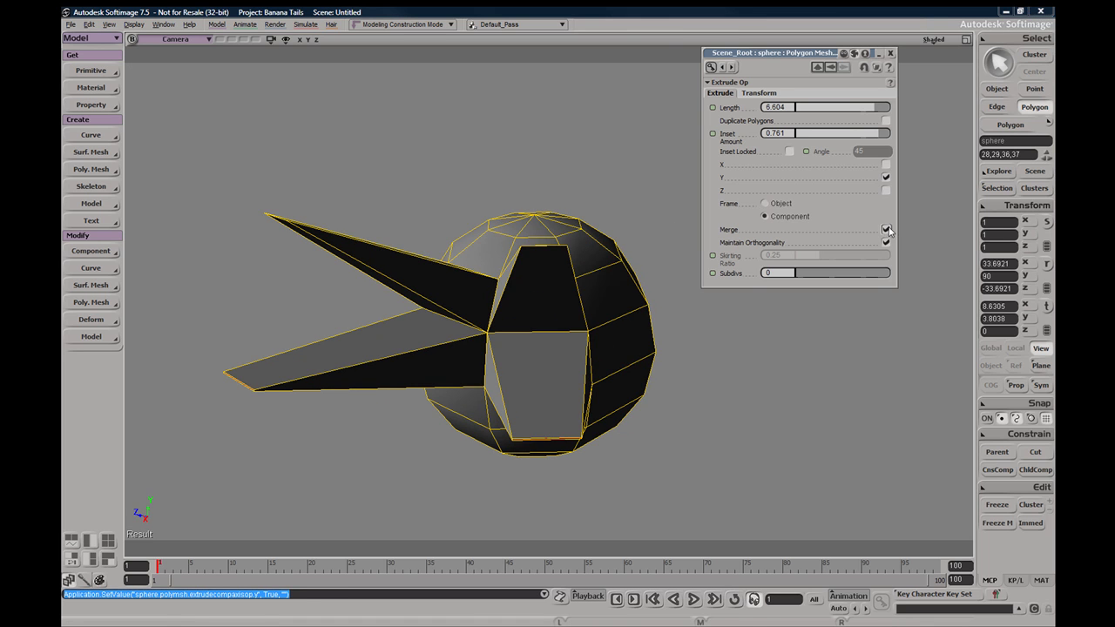
left_click(886, 229)
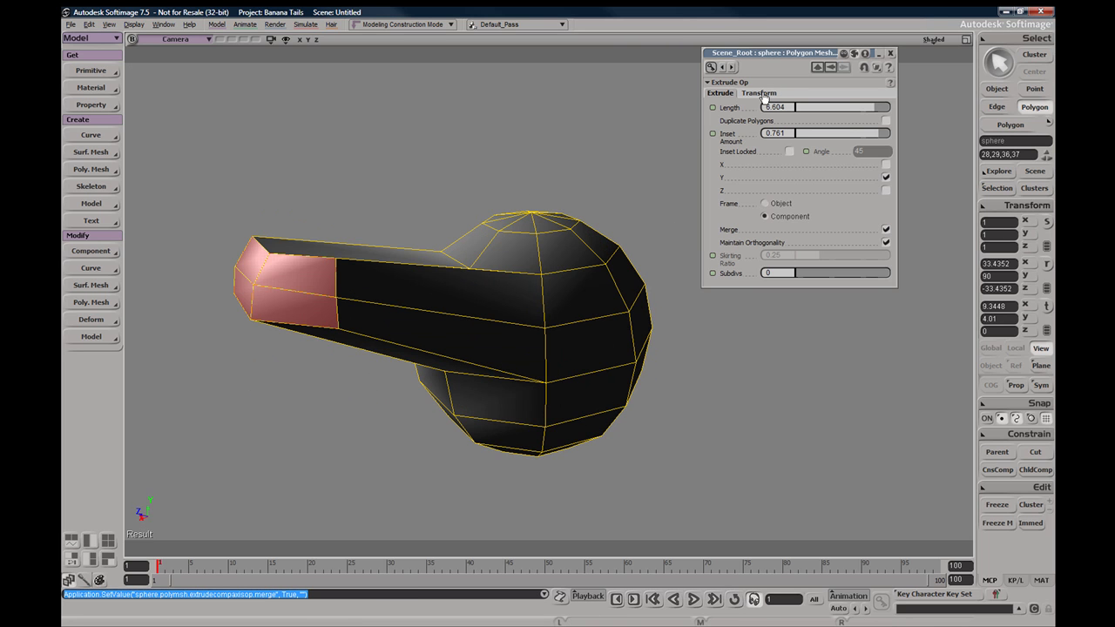
- Set the extrusion's X rotation per subdivision to 37.959
left_click(762, 94)
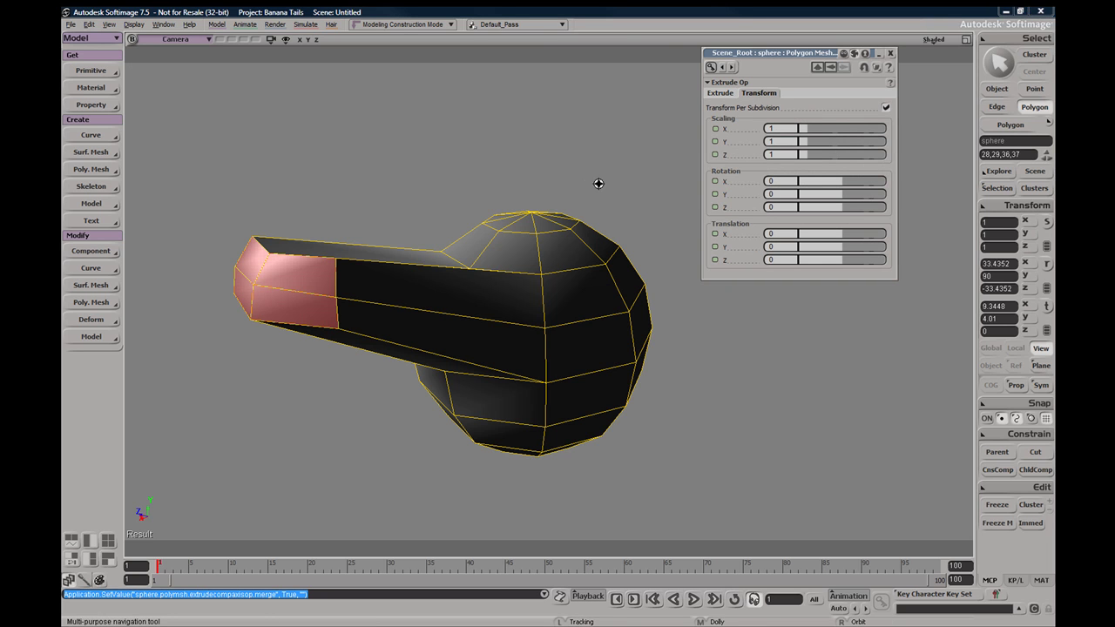
right_click_drag(597, 183, 588, 174)
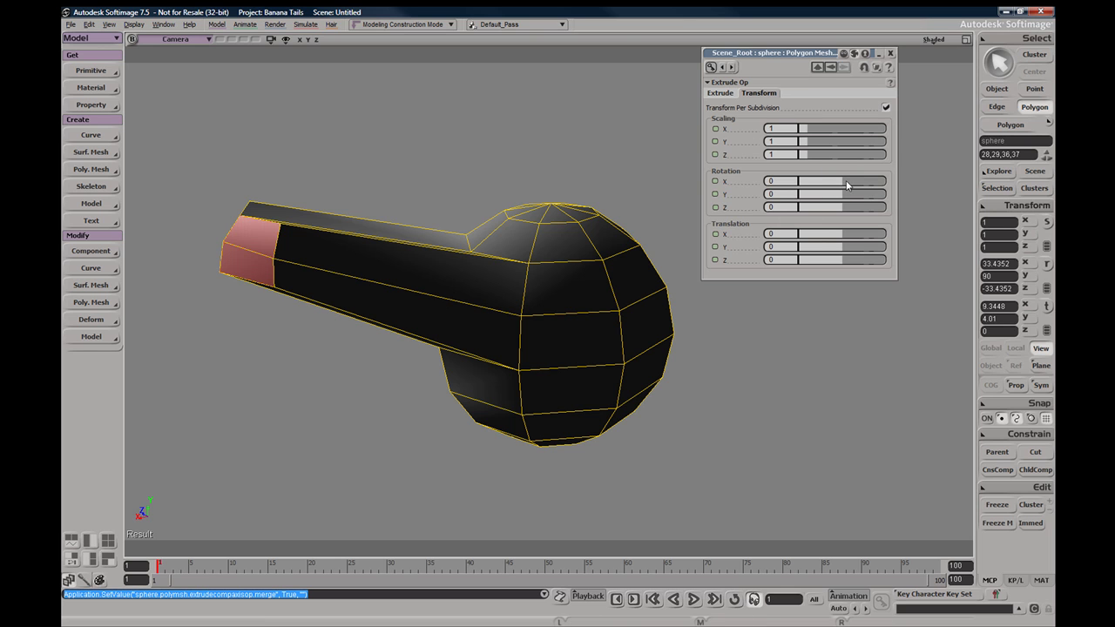
left_click_drag(846, 184, 851, 181)
key("s")
right_click_drag(421, 264, 335, 190)
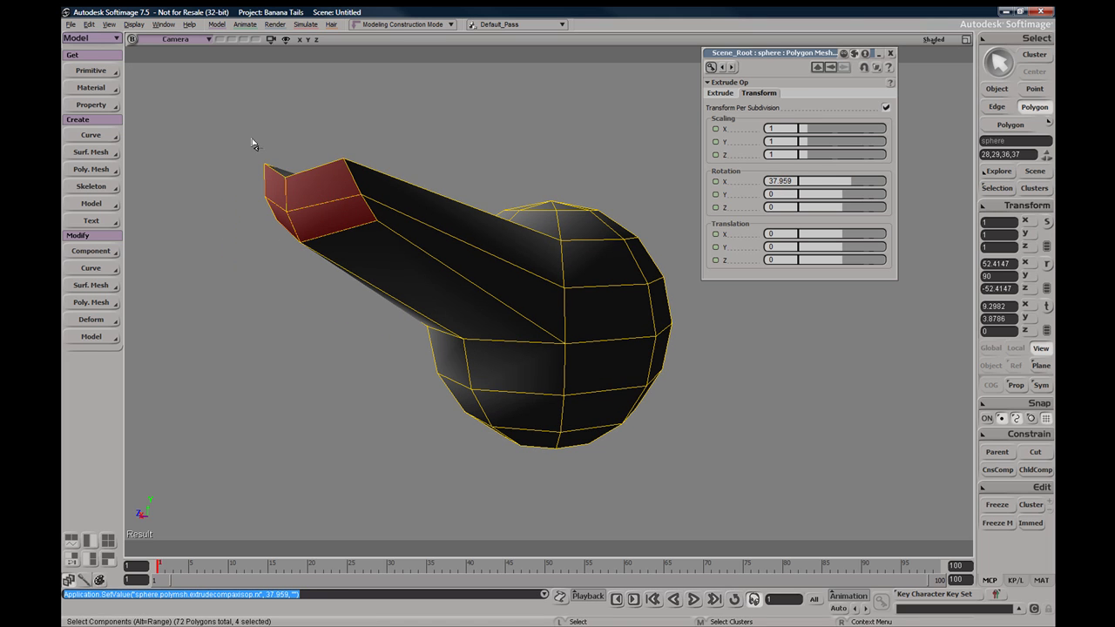
middle_click_drag(253, 144, 366, 192)
- Set the extrusion's subdivisions to 5 and inspect the curled shape from another angle
left_click(721, 92)
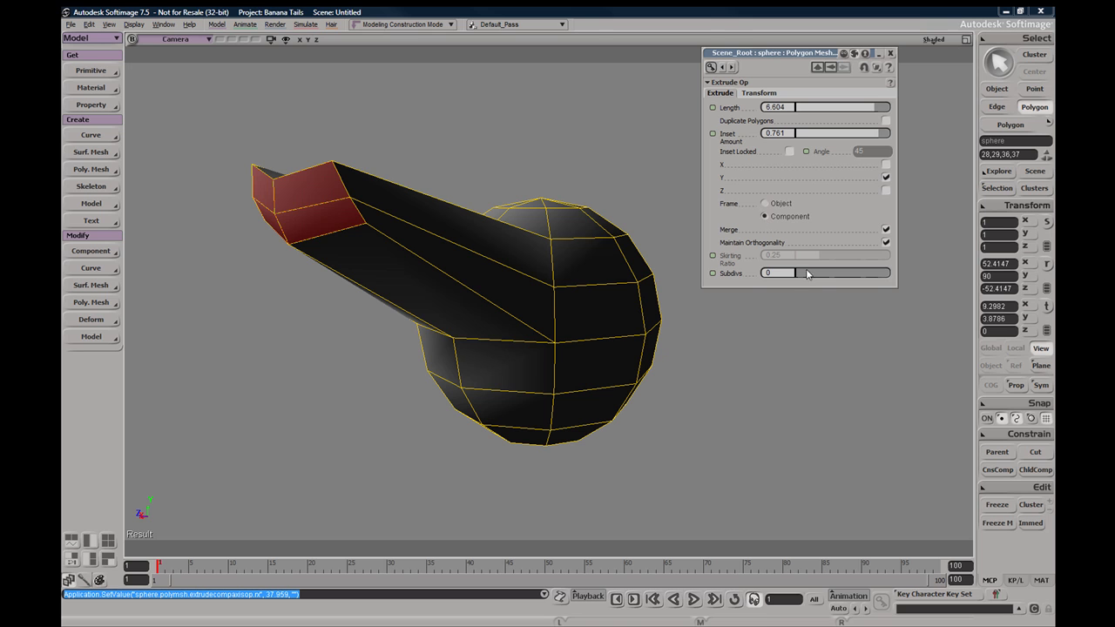
left_click_drag(806, 273, 844, 273)
key("s")
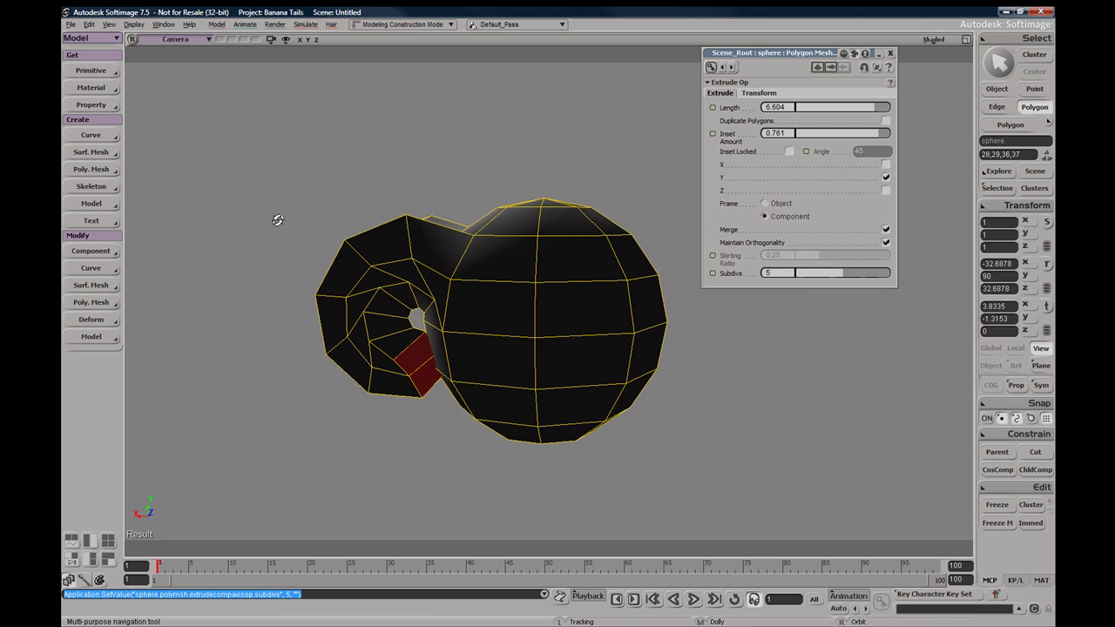
right_click_drag(277, 220, 481, 203)
- Select four polygons on the side of the sphere that faces the wavy curve
key("space")
key("s")
key("s")
key("ctrl+z")
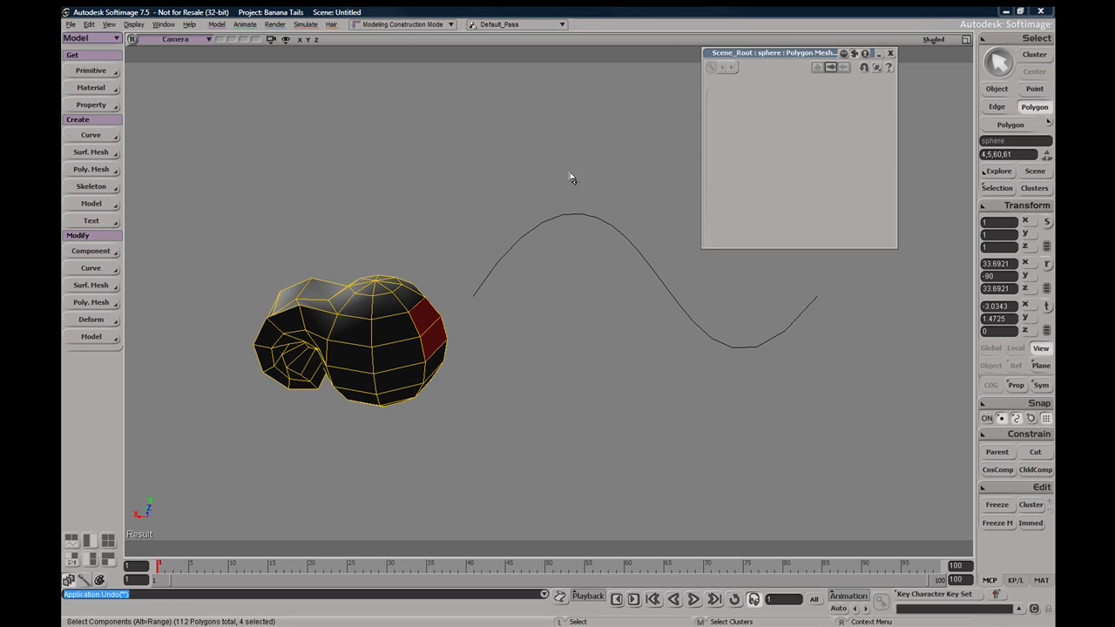
left_click(561, 282)
right_click(561, 281)
left_click(501, 65)
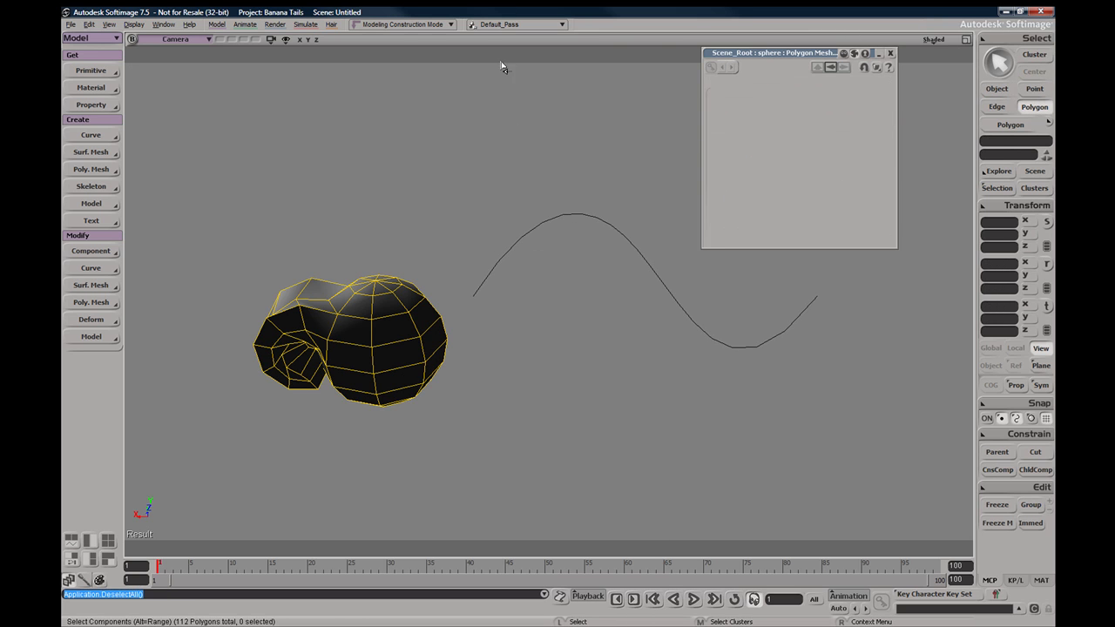
- Extrude the four selected polygons along the wavy curve
right_click_drag(476, 296, 456, 311)
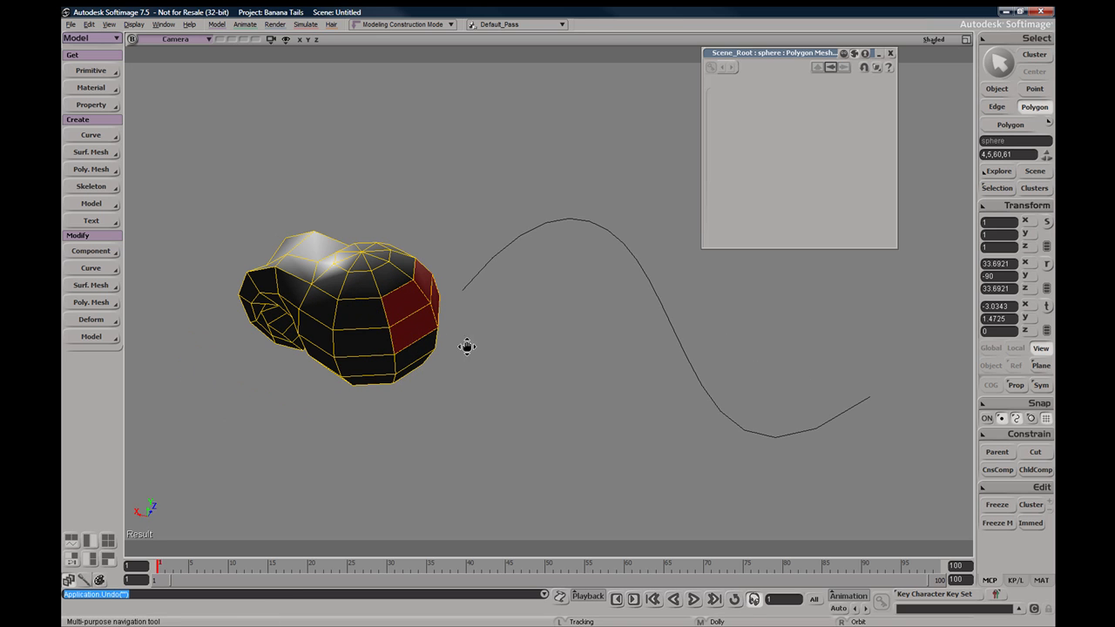
left_click_drag(467, 346, 418, 324)
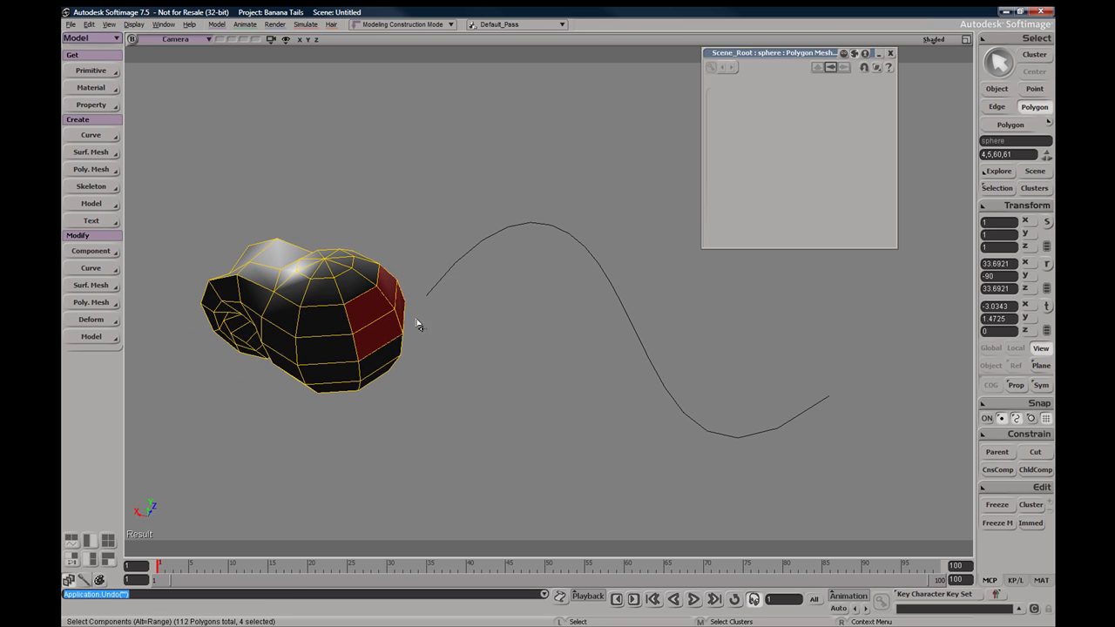
left_click(96, 306)
left_click(223, 401)
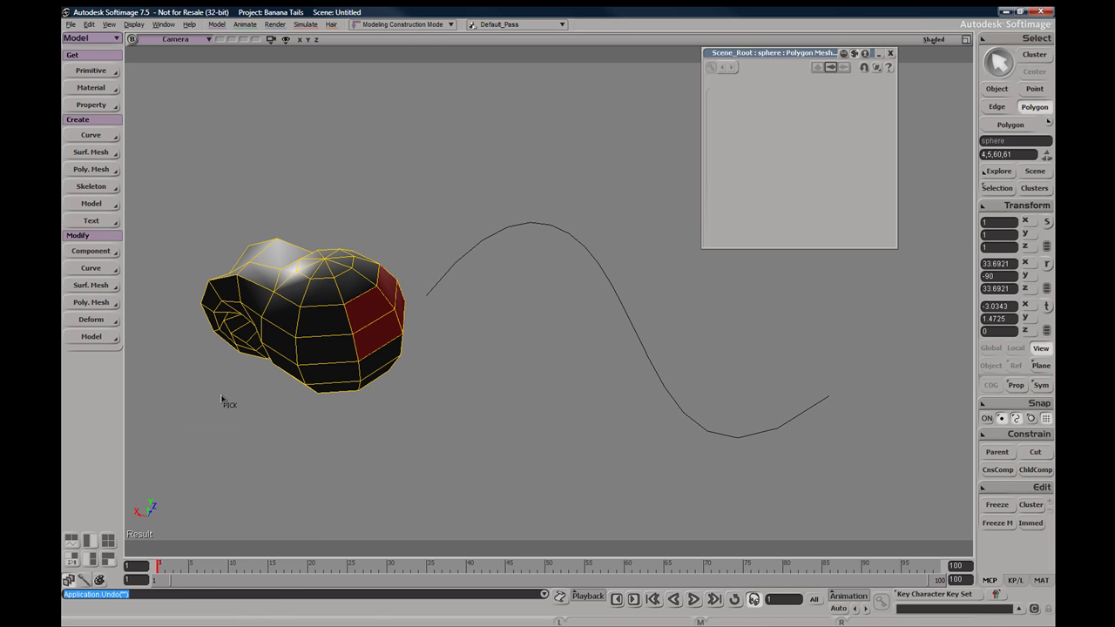
key("s")
left_click_drag(484, 334, 440, 359)
right_click_drag(440, 359, 550, 252)
key("s")
left_click(502, 244)
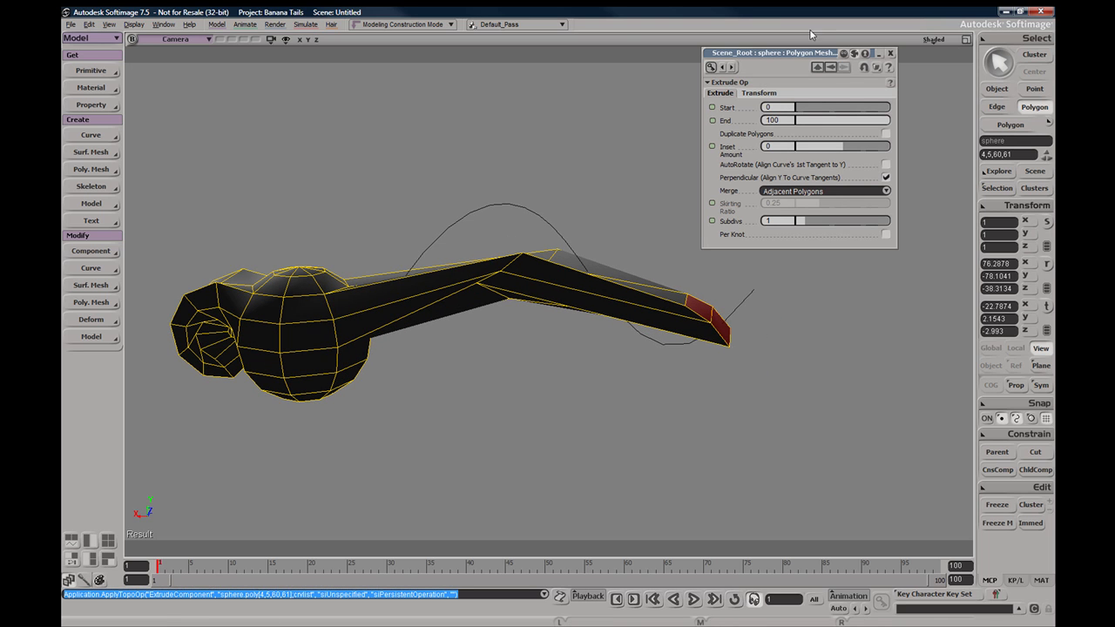
- Set the curve extrusion's End to 71.069 and enable Duplicate Polygons
mouse_move(797, 48)
left_mouse_down()
mouse_move(800, 82)
mouse_move(803, 54)
left_mouse_up()
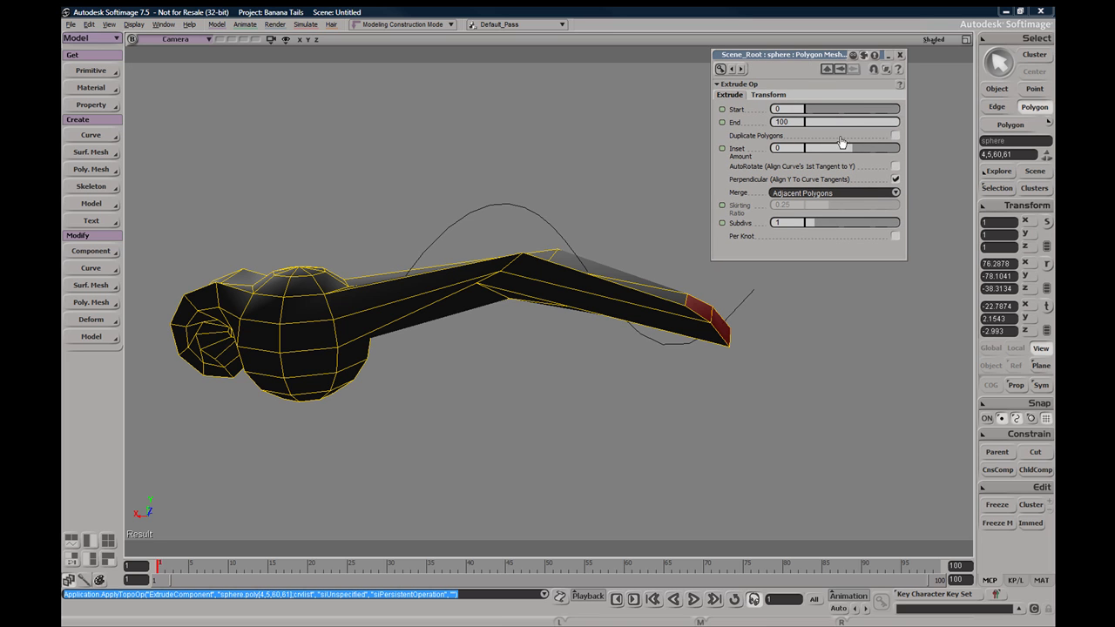
mouse_move(884, 124)
left_mouse_down()
mouse_move(835, 125)
mouse_move(897, 130)
mouse_move(854, 127)
mouse_move(897, 127)
mouse_move(873, 126)
left_mouse_up()
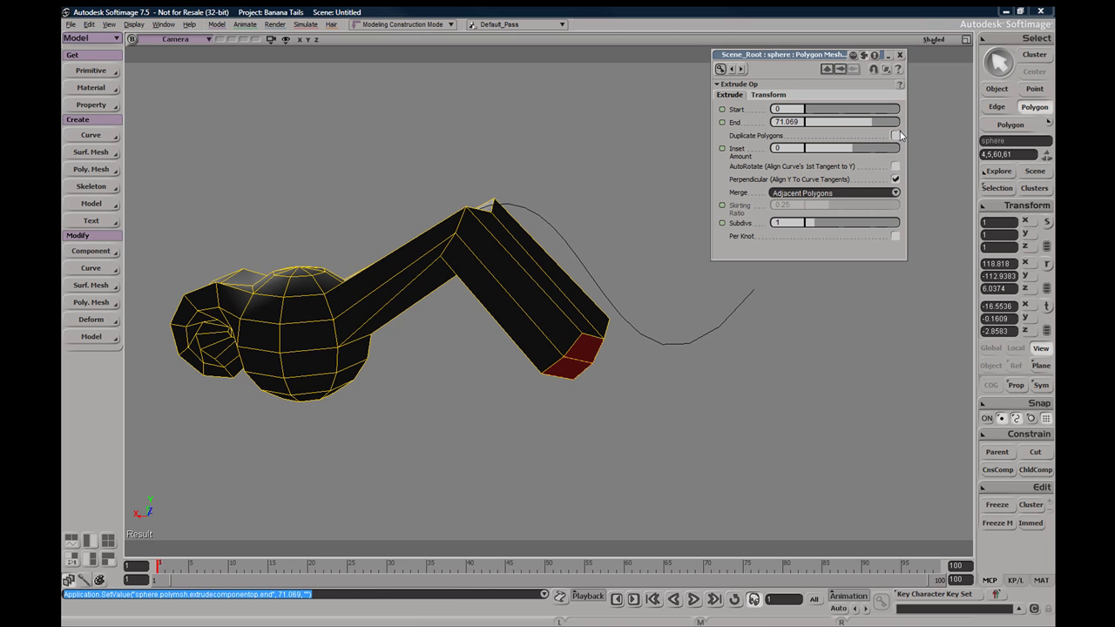
left_click(897, 136)
key("s")
right_click_drag(573, 255, 426, 189)
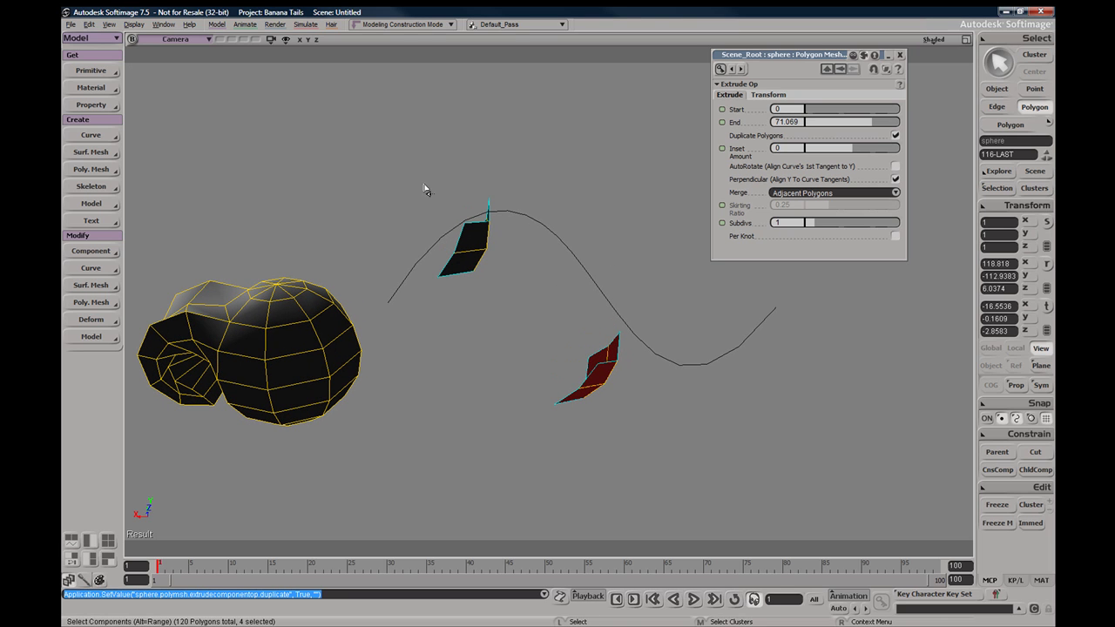
- Enable Per Knot for the curve extrusion and set its subdivisions to 5
left_click(896, 237)
mouse_move(490, 345)
middle_mouse_down()
mouse_move(458, 340)
mouse_move(487, 357)
middle_mouse_up()
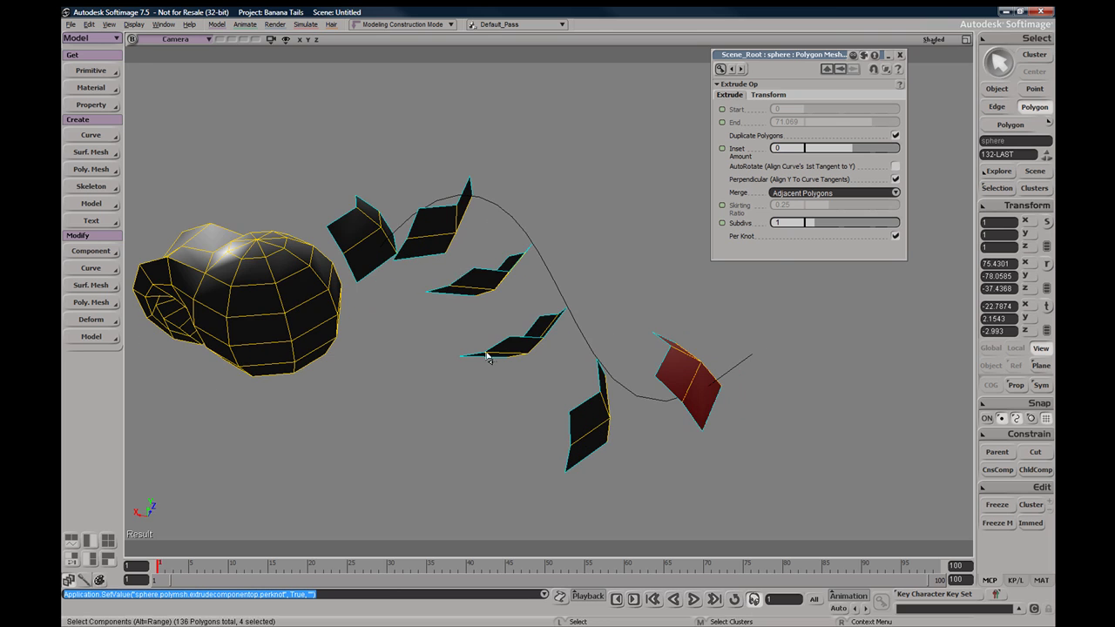
key("s")
right_click_drag(702, 257, 724, 251)
left_click_drag(819, 228, 858, 228)
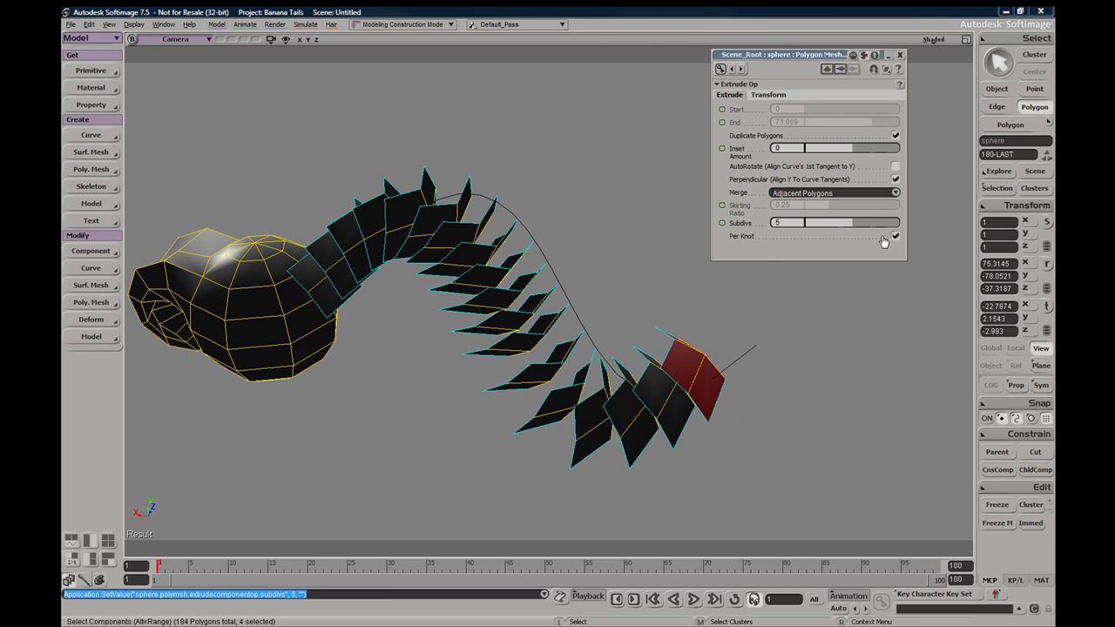
- Switch Per Knot off and on again, and turn off Duplicate Polygons for the curve extrusion
left_click(894, 236)
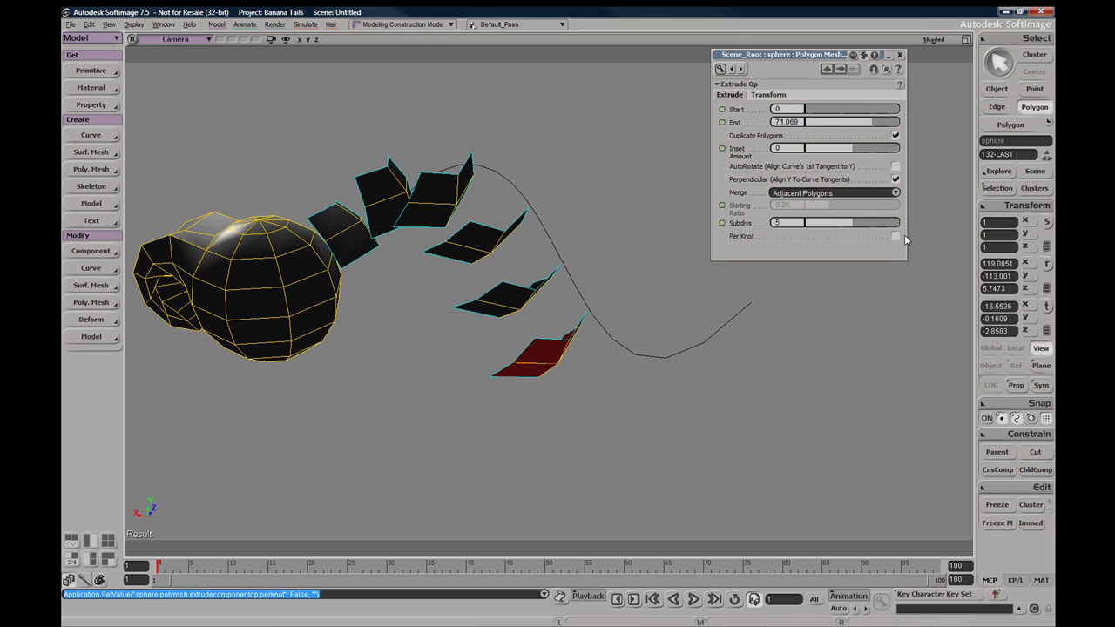
left_click(894, 136)
key("s")
right_click_drag(577, 245, 545, 216)
key("s")
right_click_drag(552, 280, 578, 280)
key("s")
right_click_drag(605, 202, 628, 225)
- Try a larger inset amount on the curve extrusion and undo it
mouse_move(853, 149)
left_mouse_down()
mouse_move(895, 150)
mouse_move(845, 150)
mouse_move(868, 152)
left_mouse_up()
key("ctrl+z")
key("s")
right_click_drag(449, 335, 563, 294)
key("s")
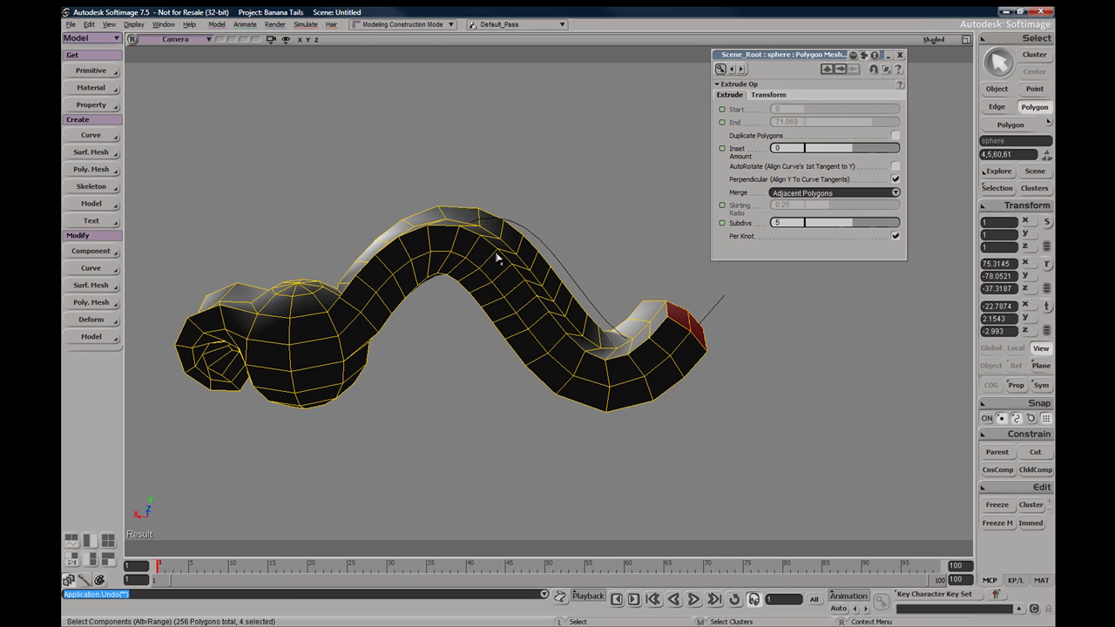
- Turn AutoRotate on and off again to compare how the extrusion aligns with the curve's first tangent
key("s")
left_click_drag(416, 308, 466, 191)
right_click_drag(466, 192, 382, 181)
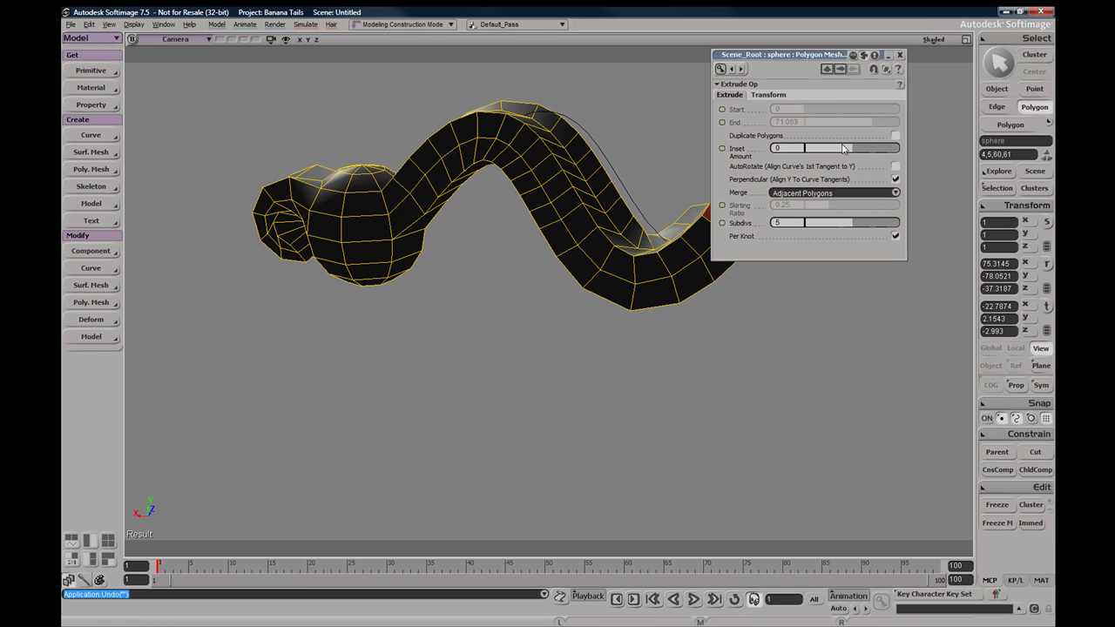
left_click(895, 166)
key("s")
right_click_drag(553, 252, 602, 217)
left_click(896, 166)
key("s")
right_click_drag(508, 225, 535, 342)
middle_click_drag(534, 343, 482, 307)
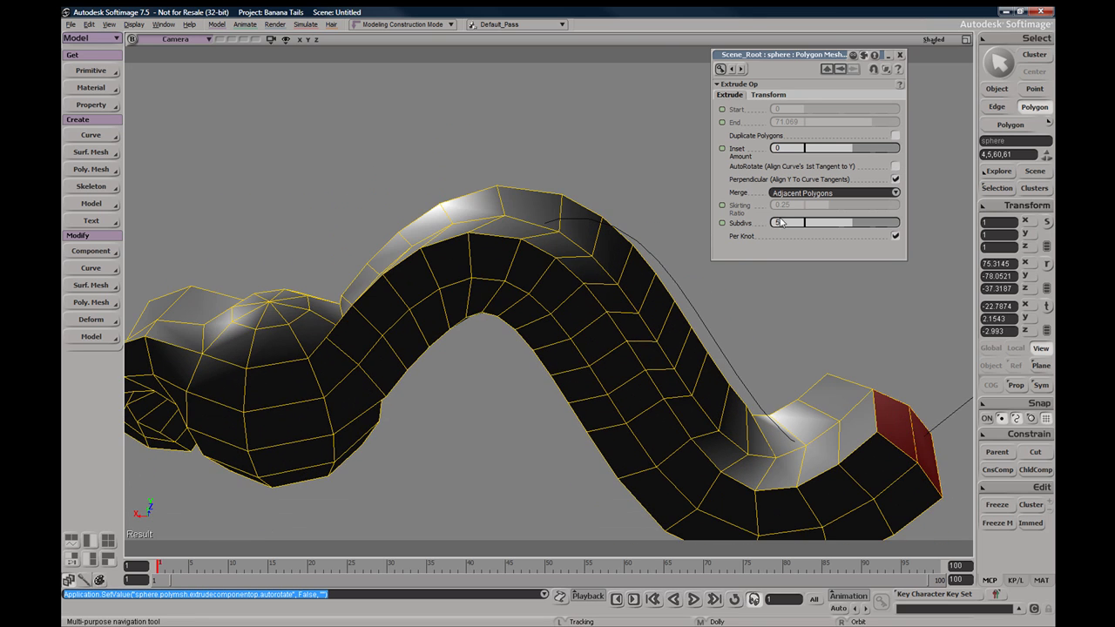
- Enable Duplicate Polygons for the curve extrusion and inspect the copies along the curve
left_click(895, 136)
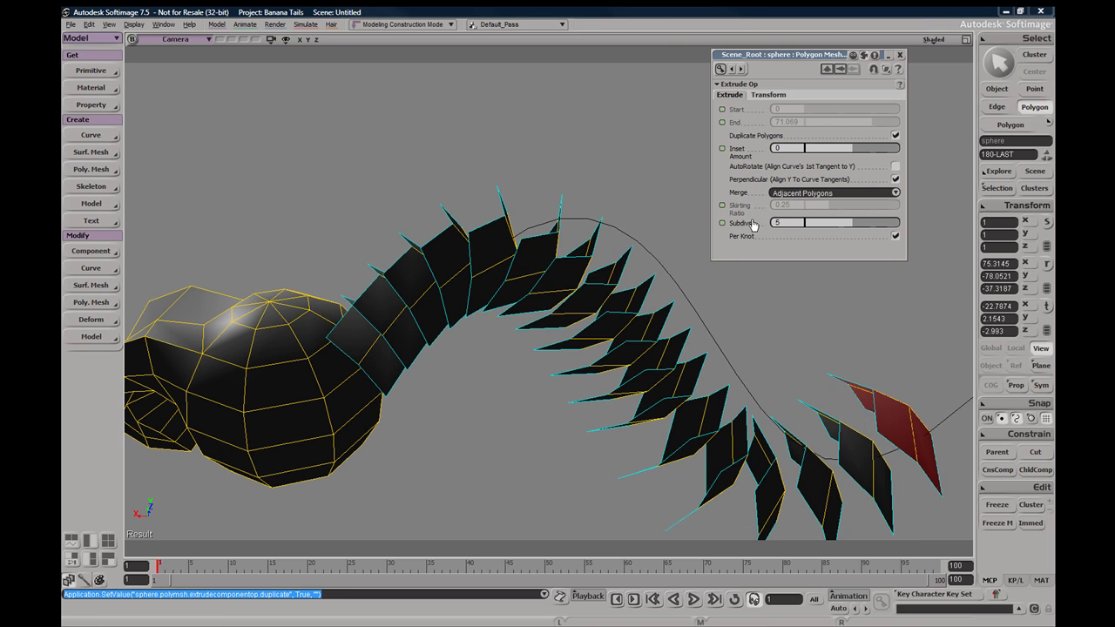
key("s")
right_click_drag(610, 249, 513, 234)
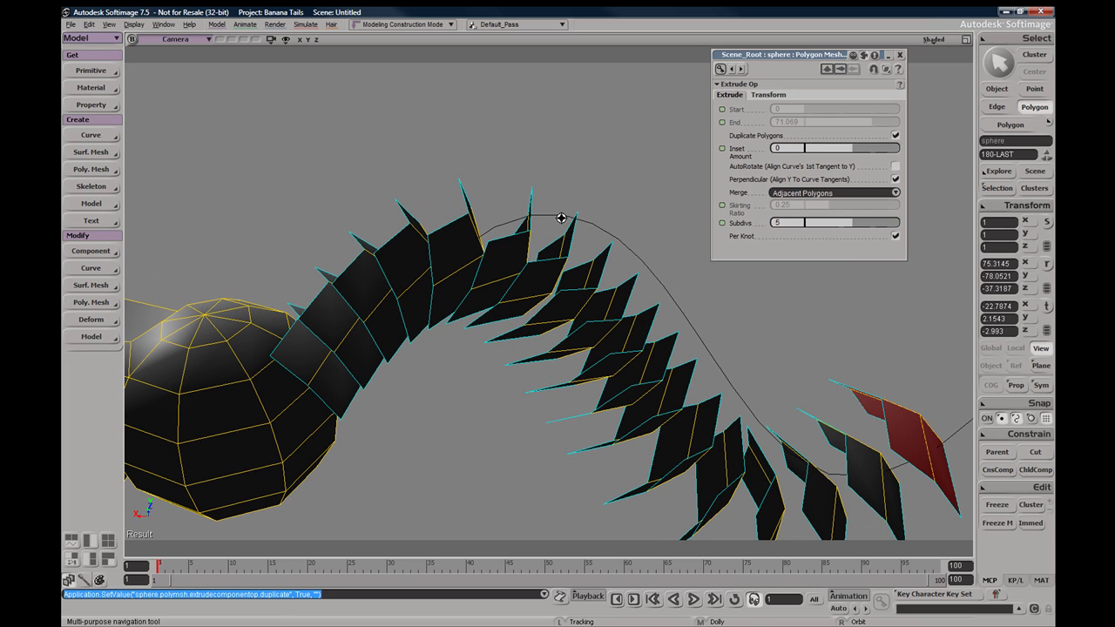
- Turn off the Perpendicular option so the duplicates stop aligning to the curve's tangents
right_click_drag(475, 311, 348, 296)
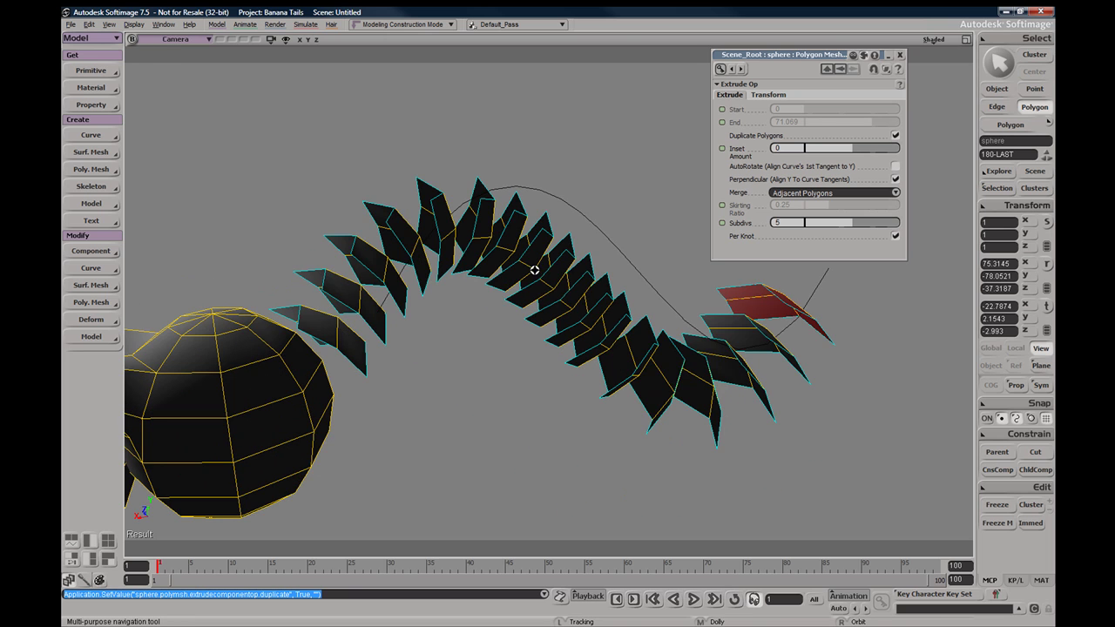
right_click_drag(690, 326, 620, 346)
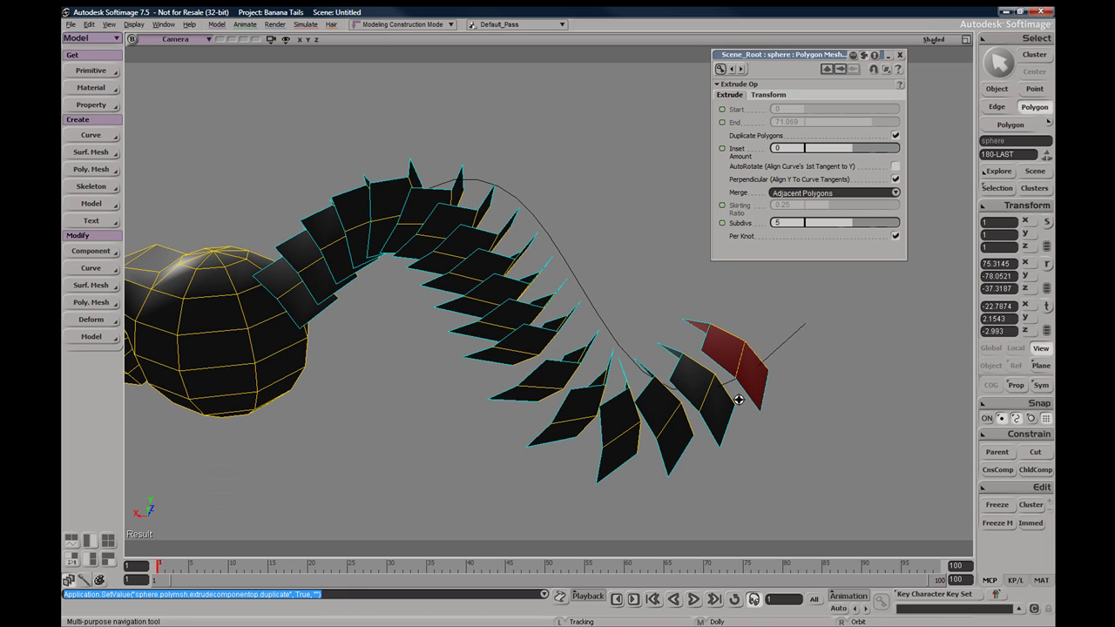
right_click_drag(638, 392, 656, 281)
left_click(895, 180)
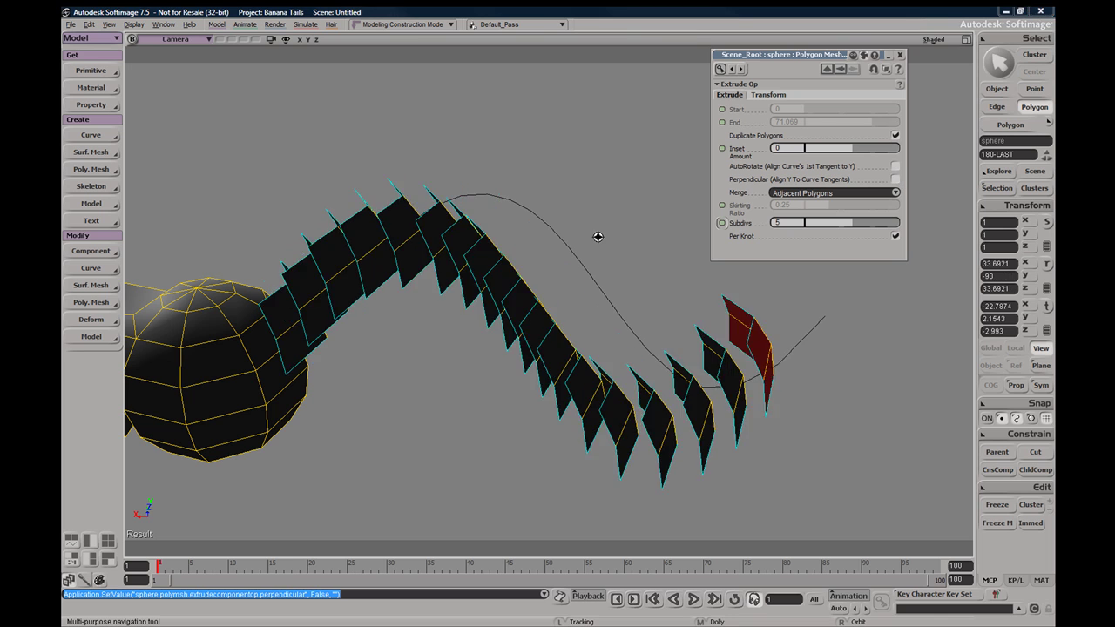
- Inspect the unaligned duplicates along the curve, and re-enable Perpendicular so they align to the curve's tangents
right_click_drag(597, 236, 372, 337)
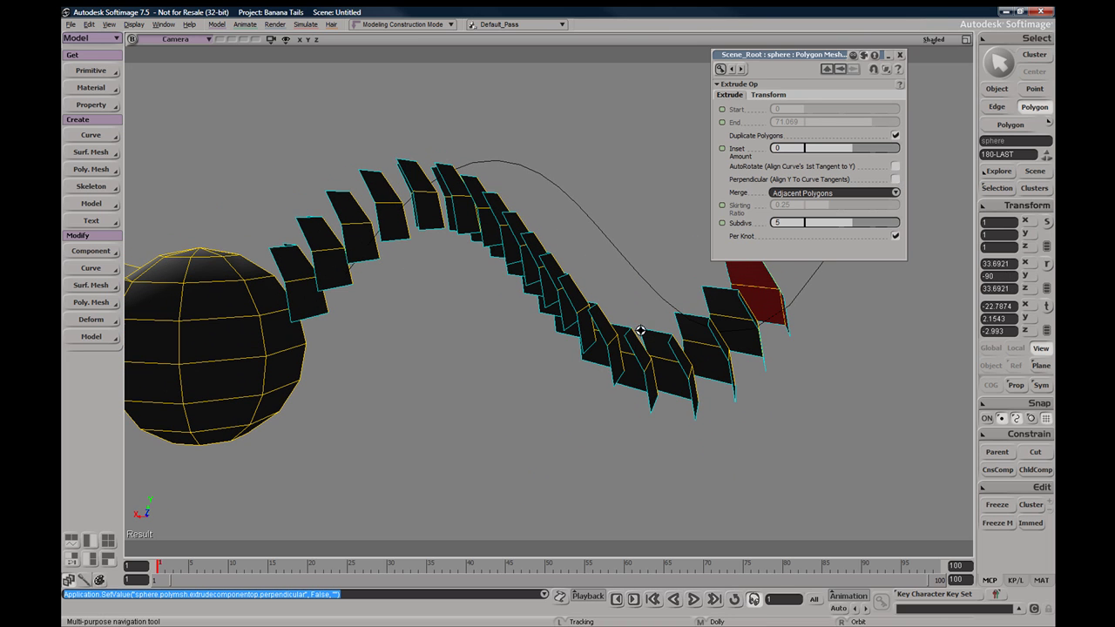
right_click_drag(641, 331, 656, 271)
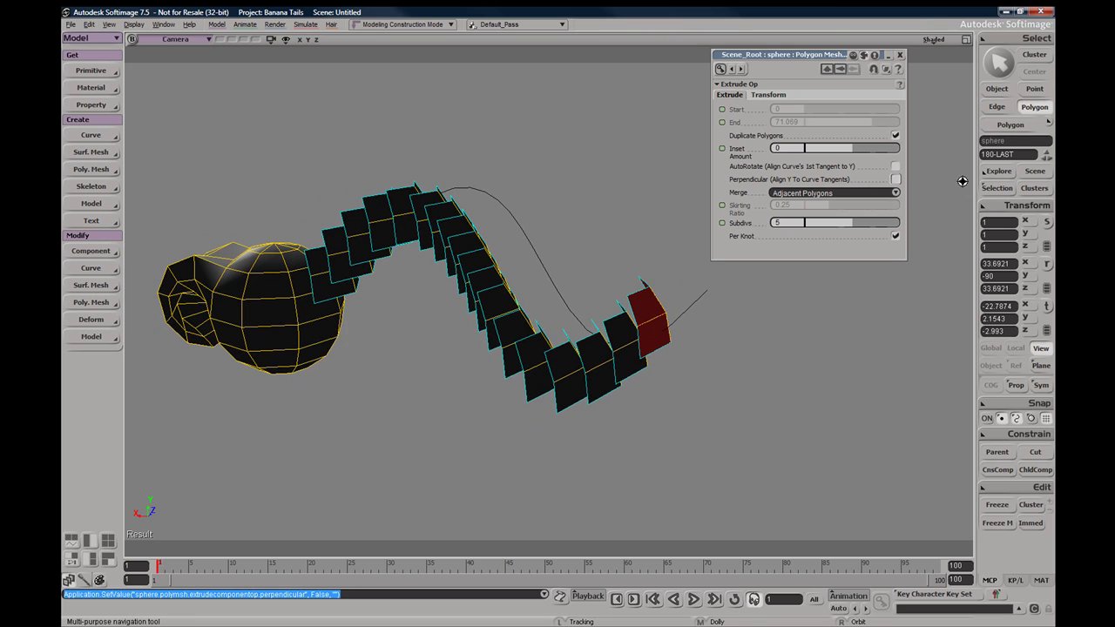
left_click(896, 181)
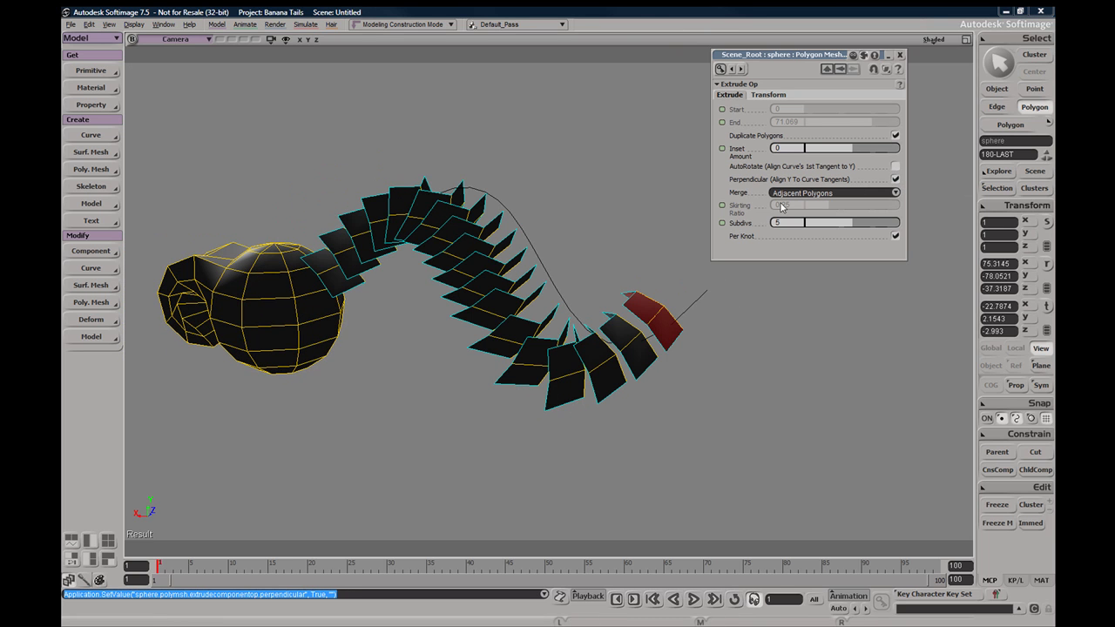
- Set the curve extrusion's Y rotation per subdivision to 3.673 to turn the duplicated polygons progressively along the curve
left_click(770, 96)
right_click_drag(607, 209, 495, 261)
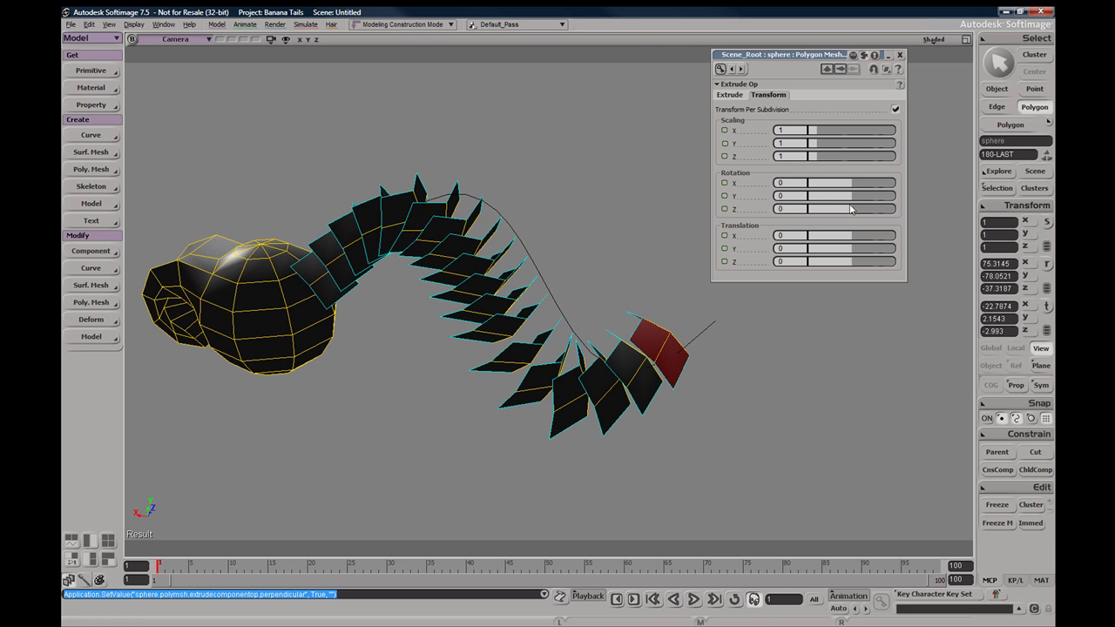
left_click_drag(852, 201, 854, 200)
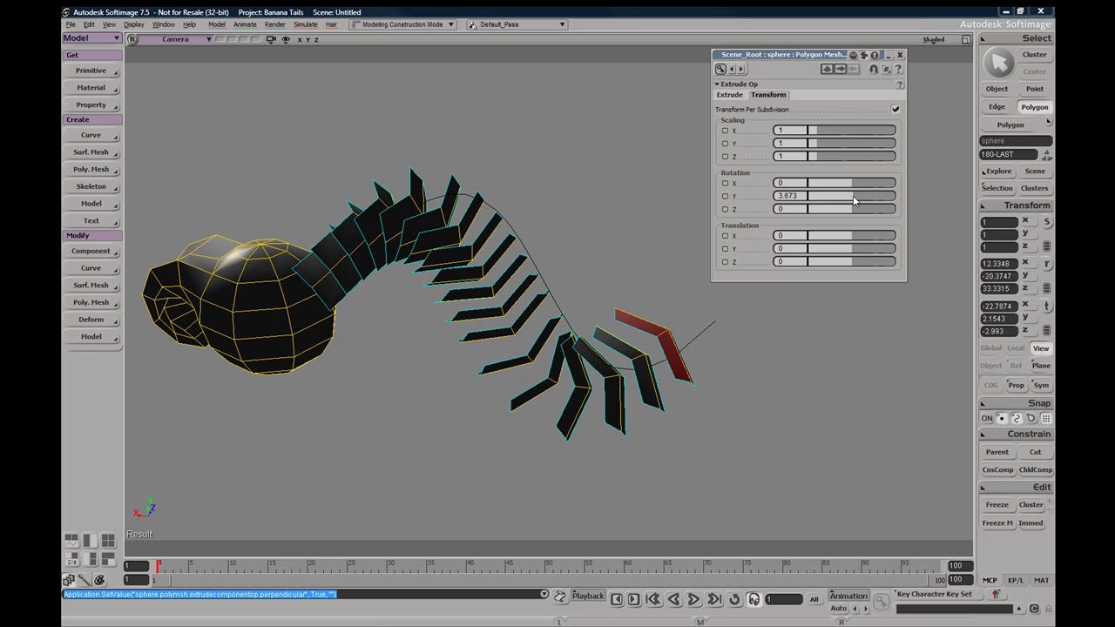
- Turn off Duplicate Polygons and set the curve extrusion's Y rotation per subdivision to -28.163 to twist the connected tube
left_click(732, 96)
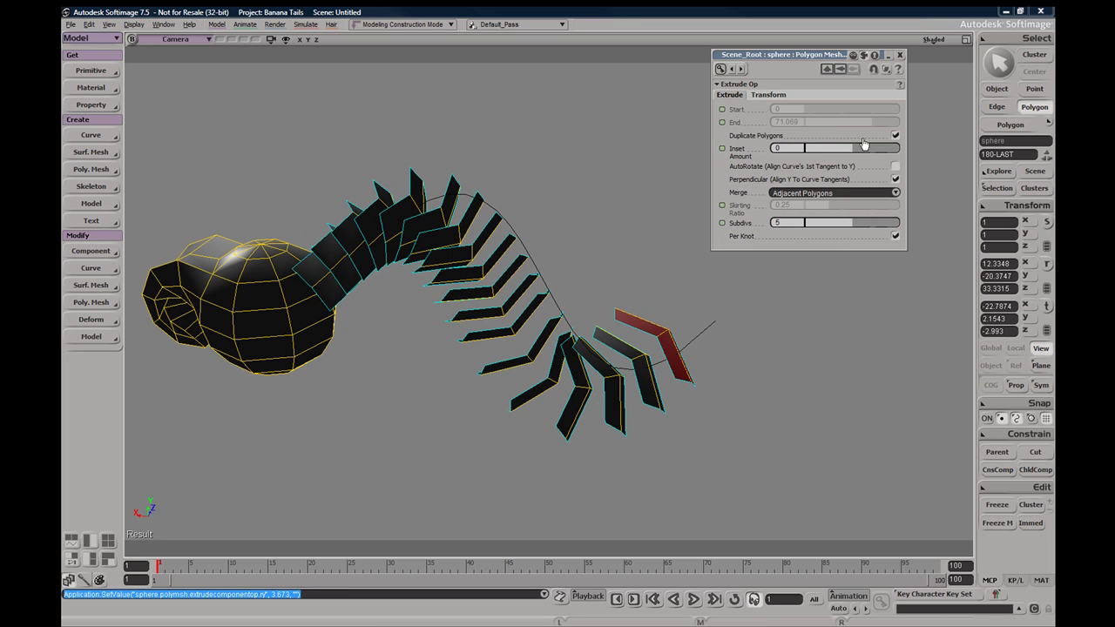
left_click(893, 137)
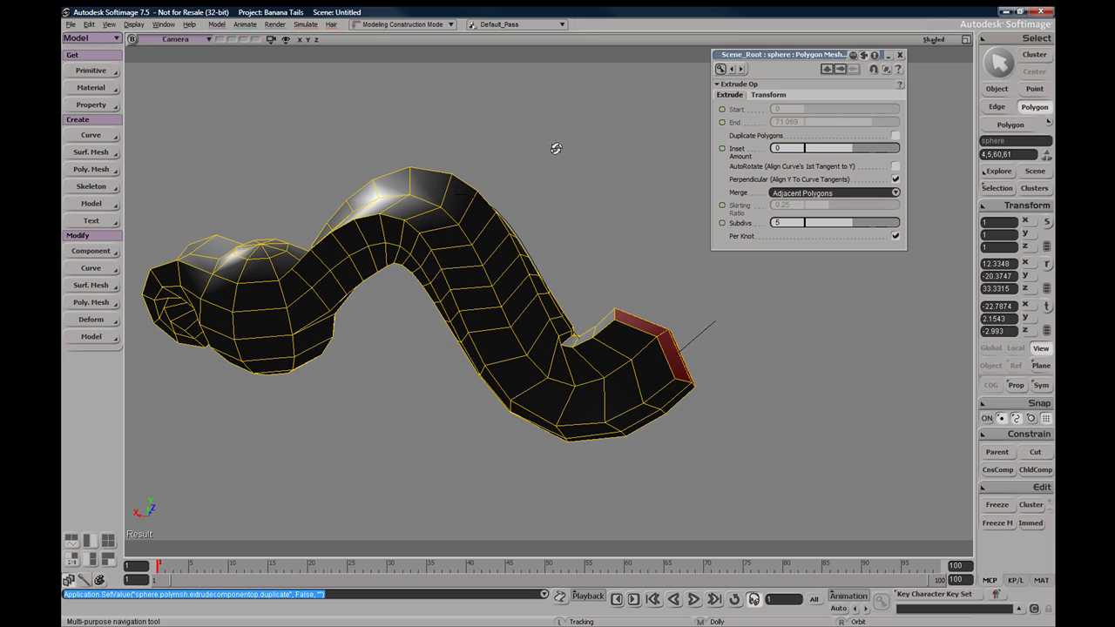
left_click(783, 96)
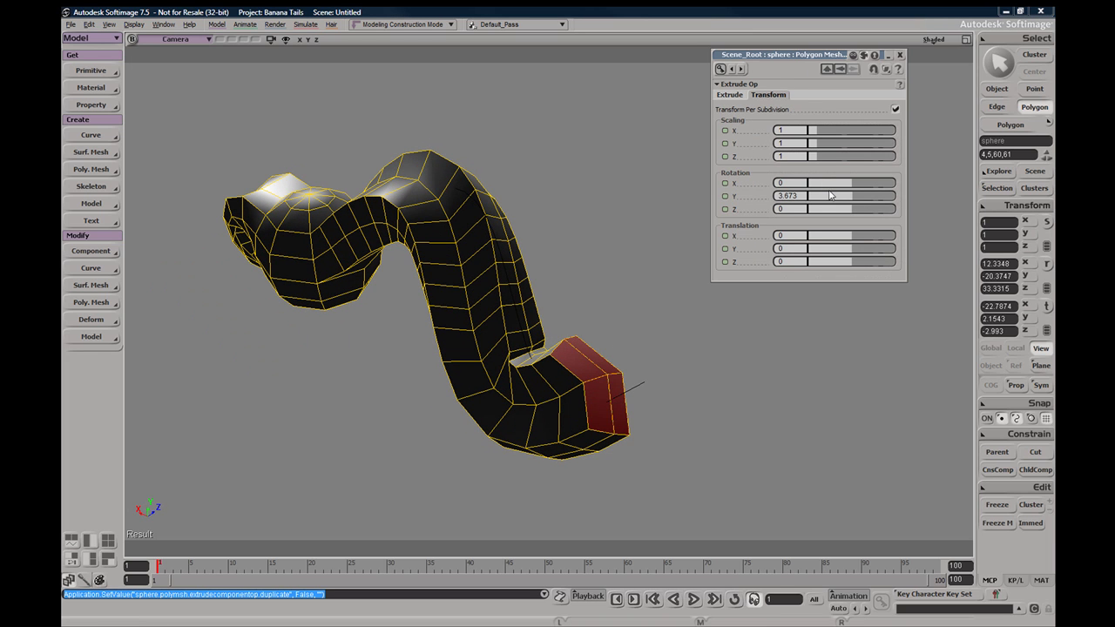
left_click_drag(846, 195, 847, 197)
key("s")
right_click_drag(513, 175, 571, 222)
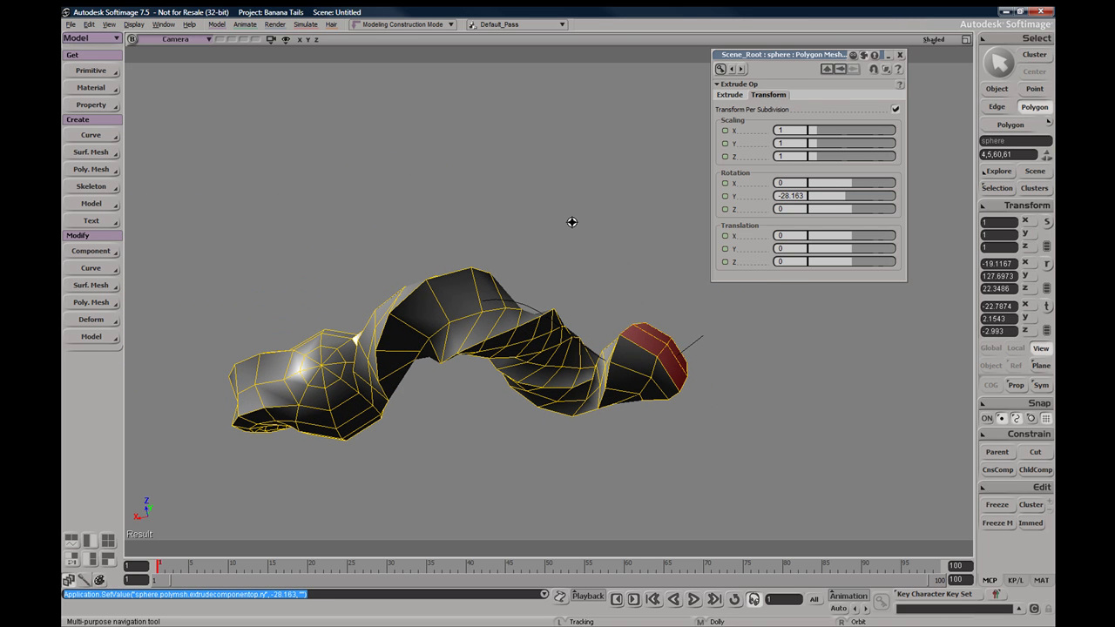